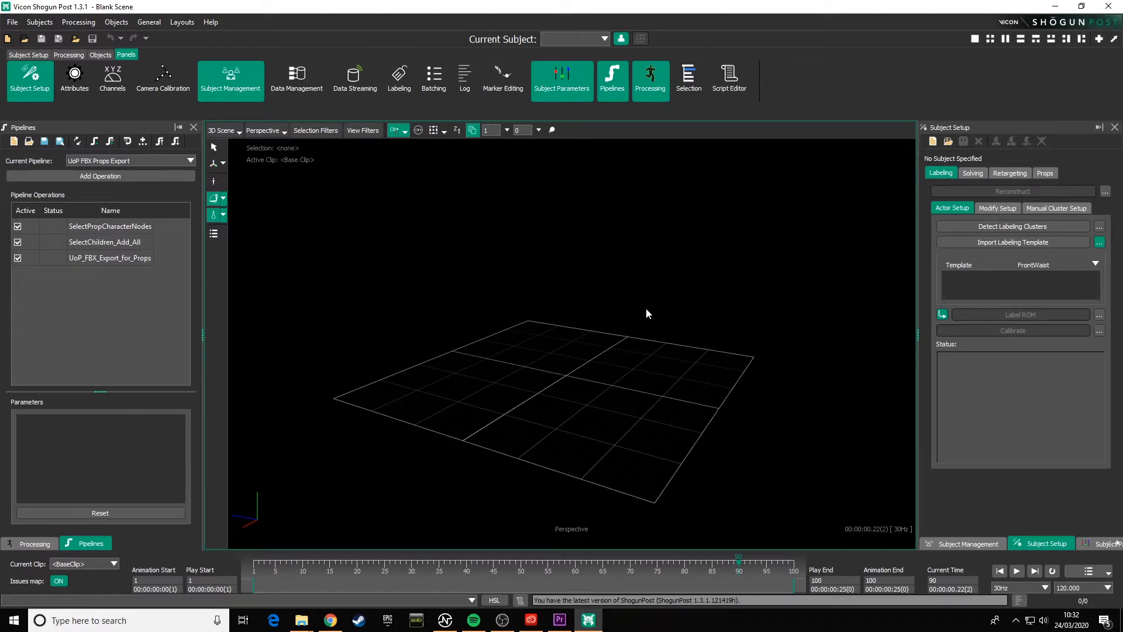
{"action": "left_click_drag", "start_coordinate": [690, 331], "coordinate": [517, 358], "text": "alt"}
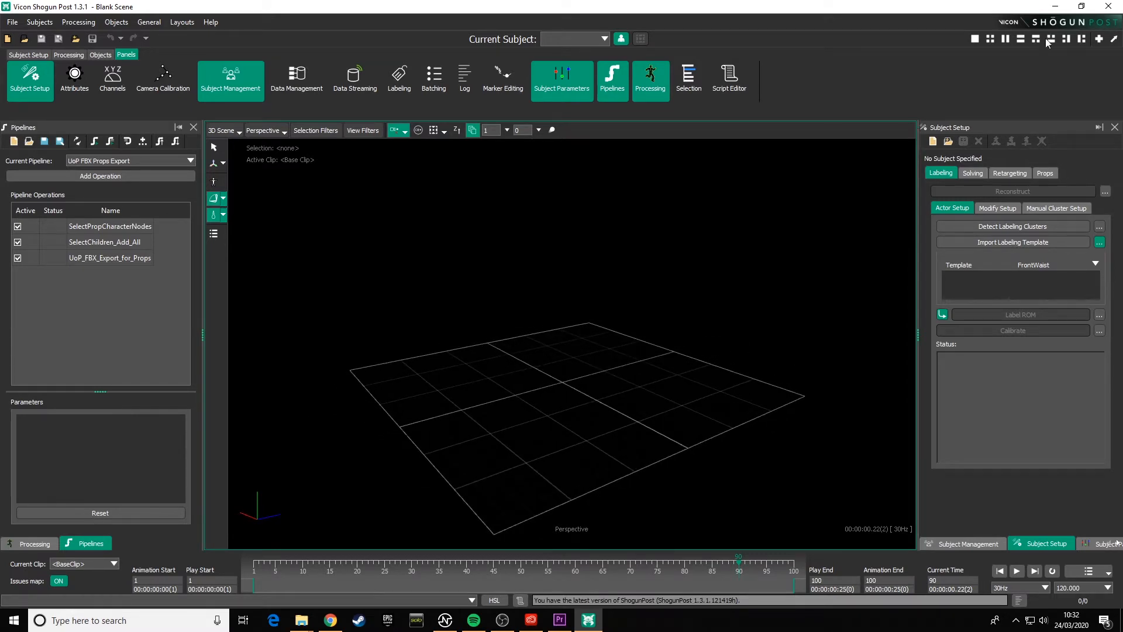
Step: Switch to Chrome and select the Custom Scripts and Hot Keys folder in the CT6MOCAP_Student_Share Google Drive folder
{"action": "left_click", "coordinate": [1057, 10]}
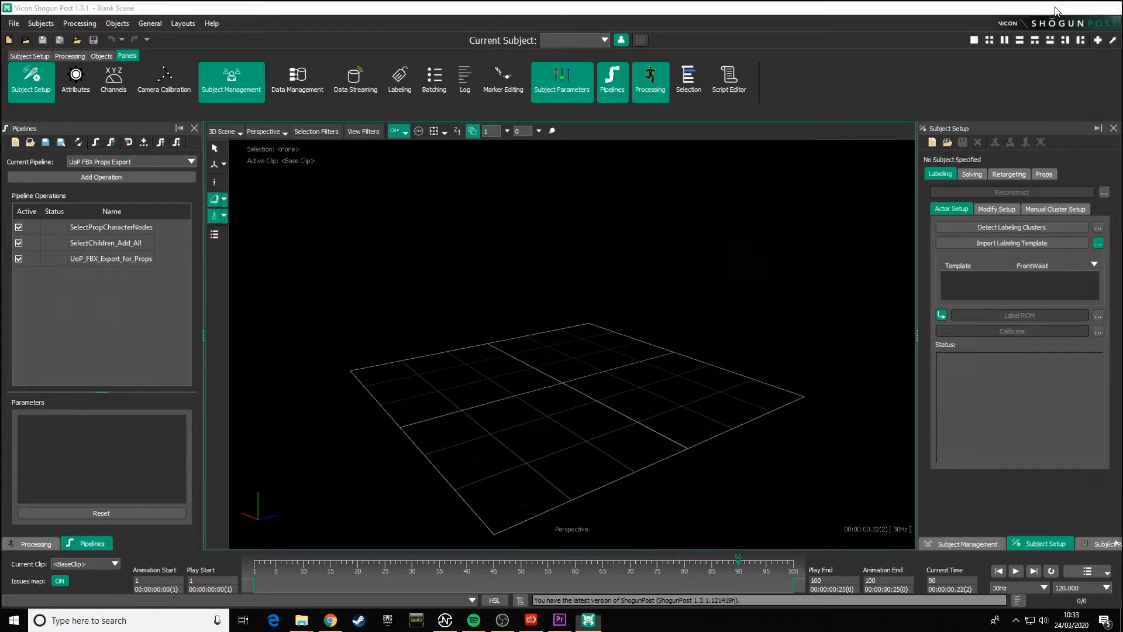
{"action": "left_click", "coordinate": [331, 619]}
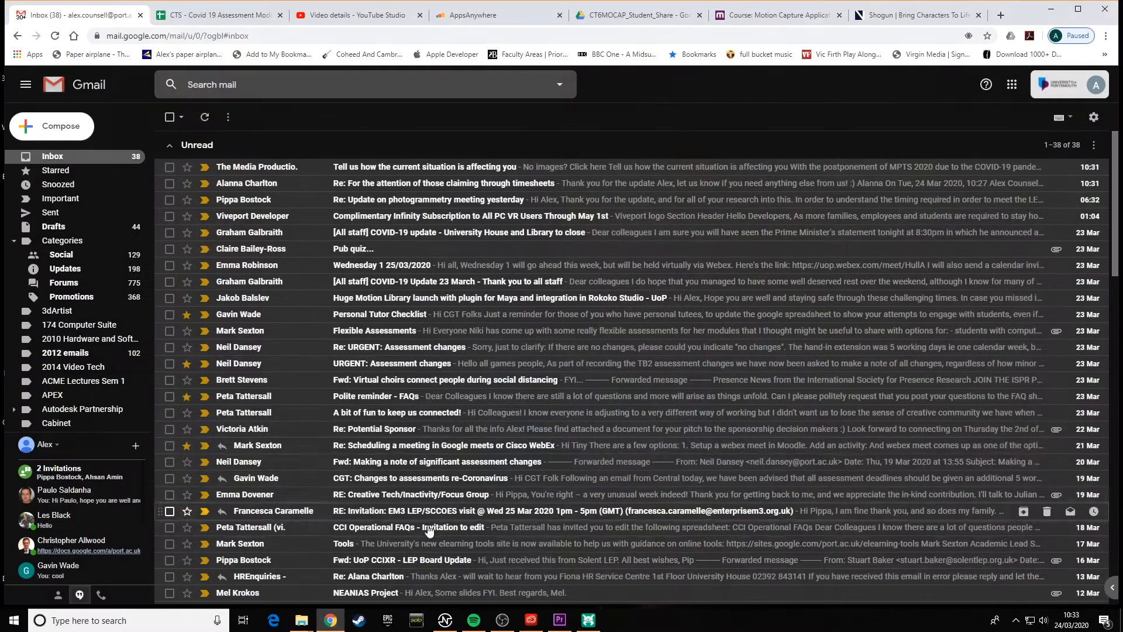
{"action": "left_click", "coordinate": [601, 20]}
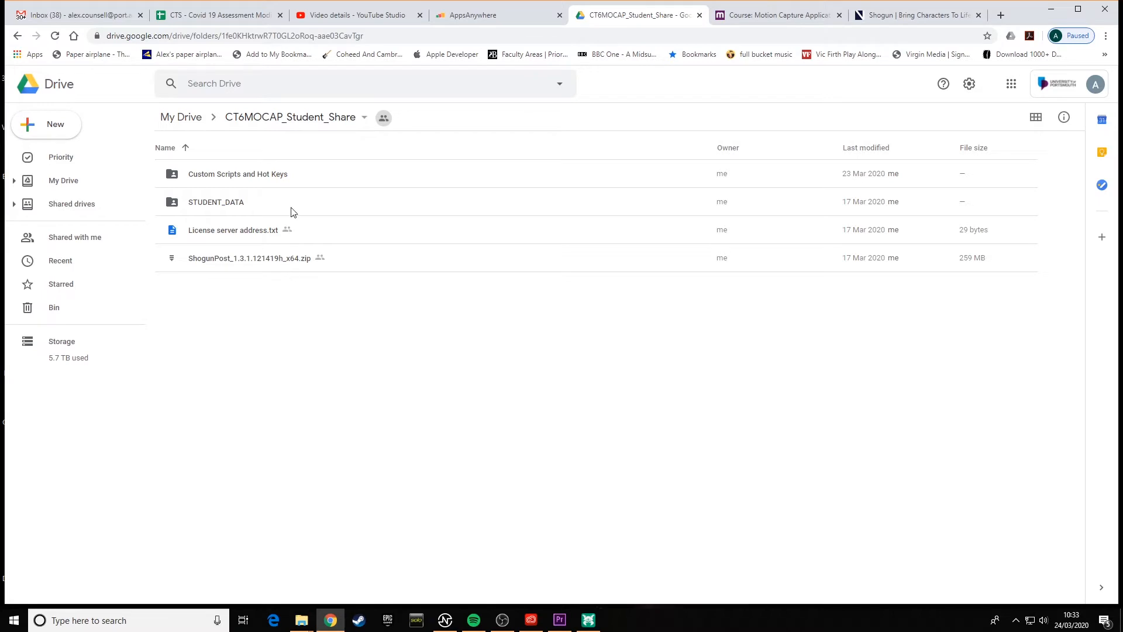
{"action": "left_click", "coordinate": [237, 182]}
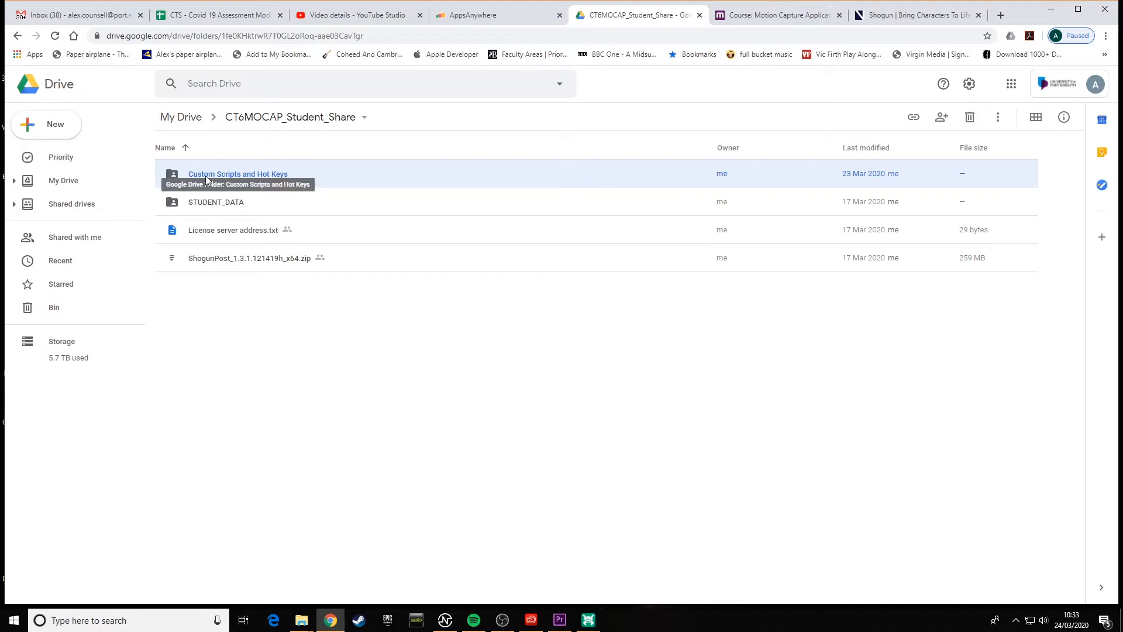
Step: Switch to File Explorer and locate the Custom Scripts and Hot Keys folder in the STUDENT_DATA network folder, viewing its available file actions
{"action": "mouse_move", "coordinate": [309, 624]}
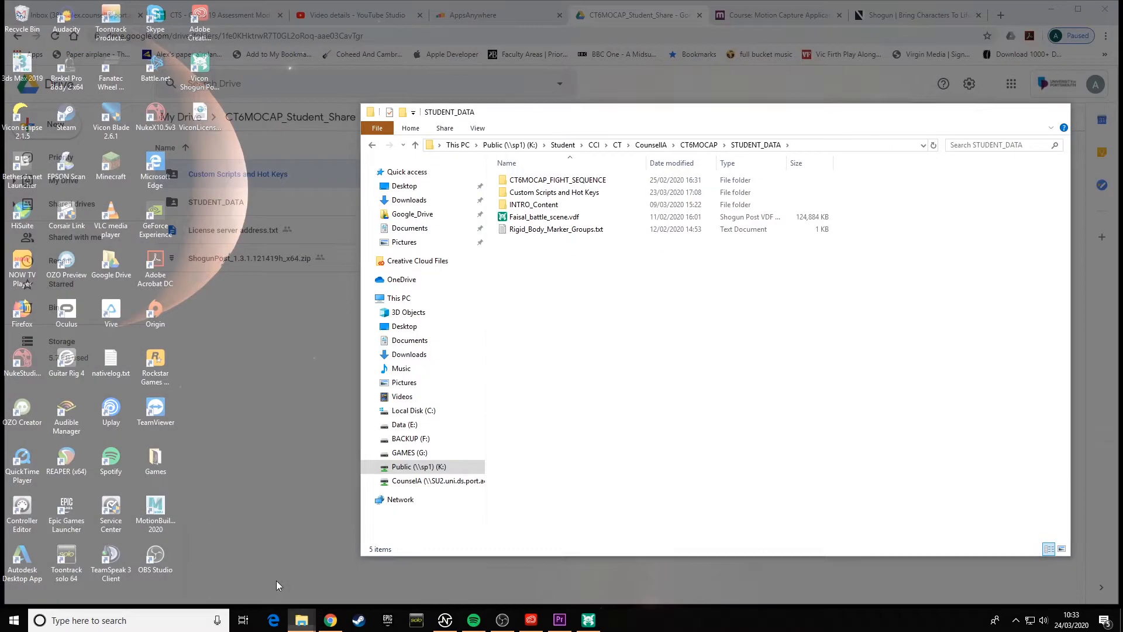
{"action": "left_click", "coordinate": [276, 581]}
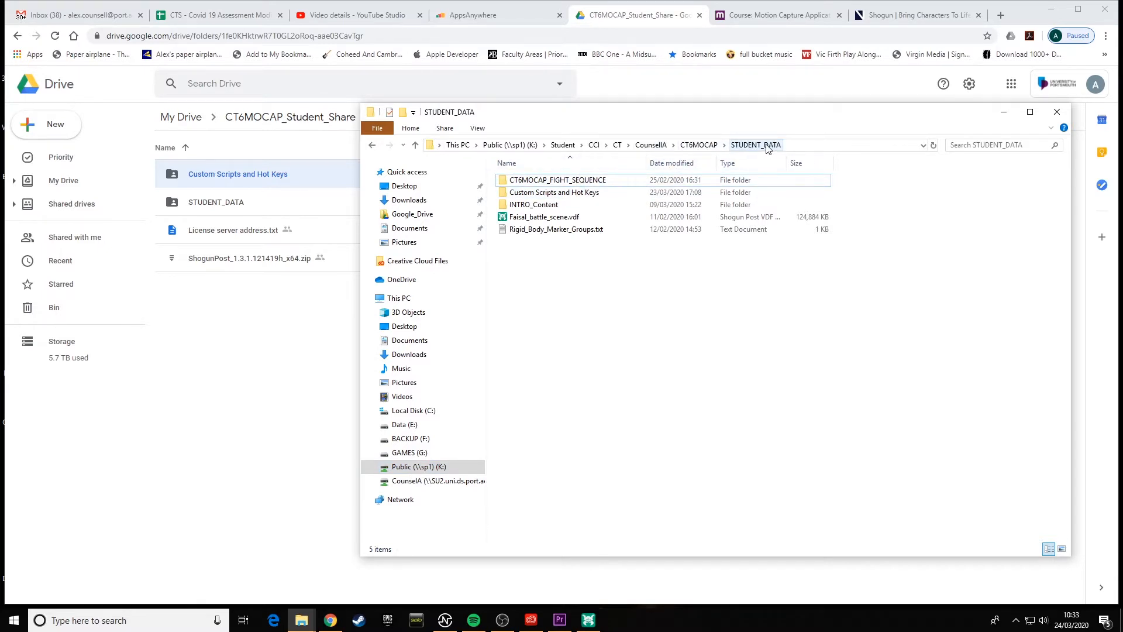
{"action": "left_click", "coordinate": [567, 198]}
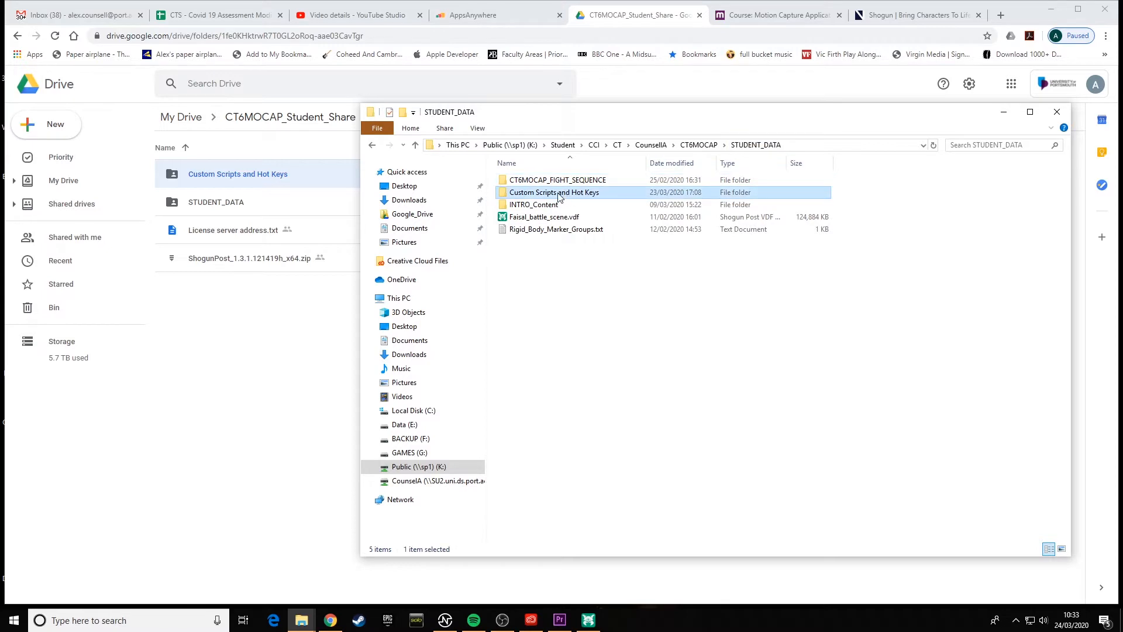
{"action": "right_click", "coordinate": [547, 197]}
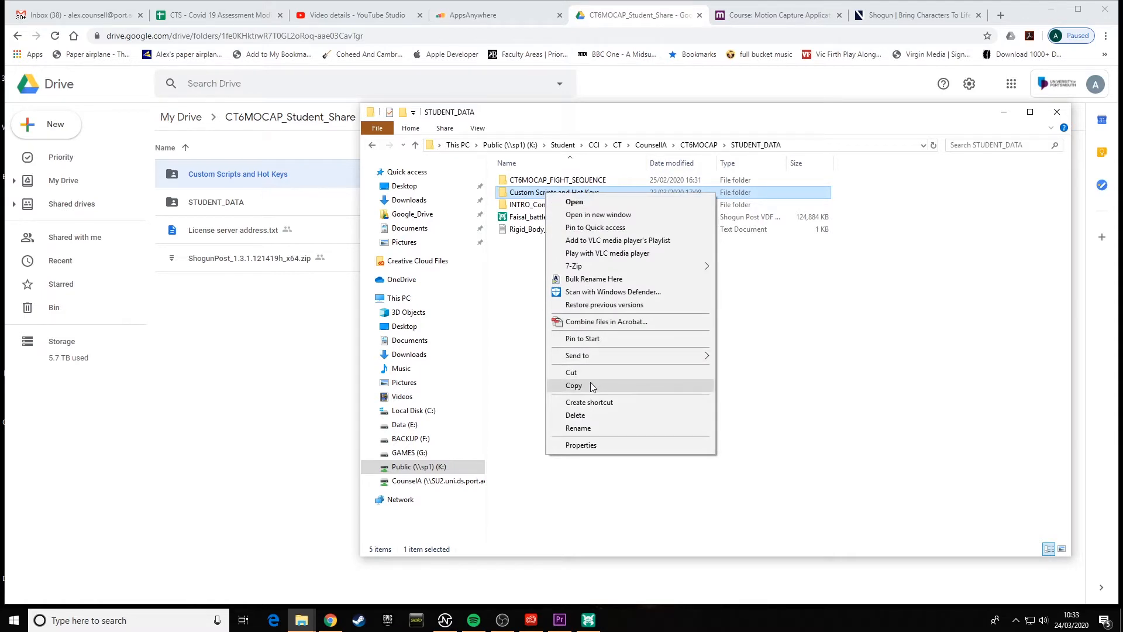
{"action": "left_click", "coordinate": [784, 366]}
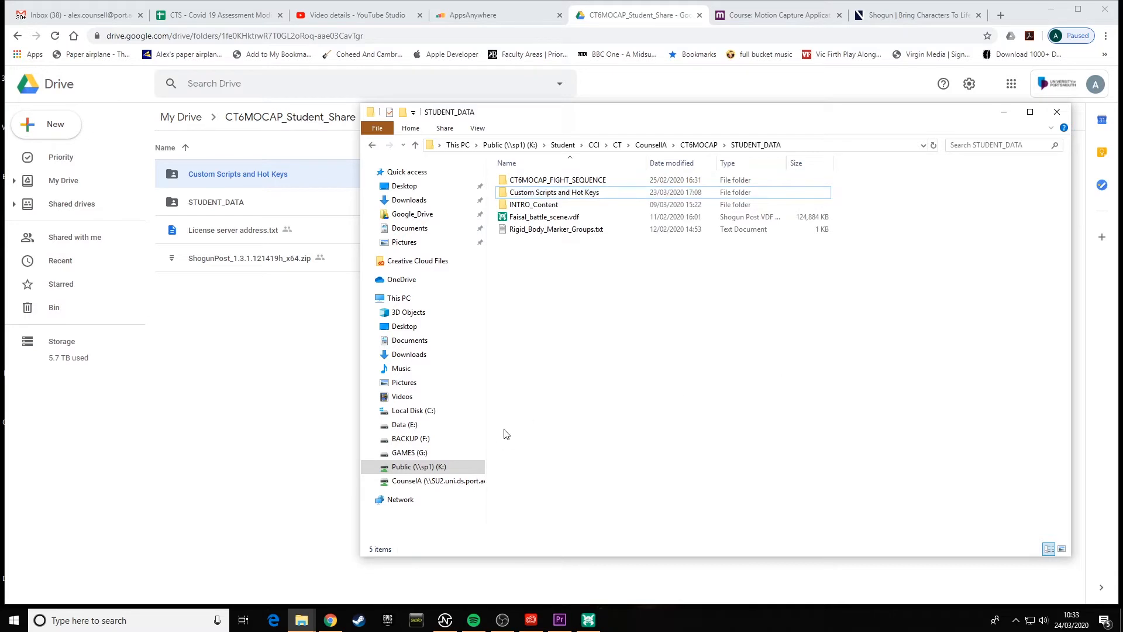
Step: Open the CT6MOCAP folder on the BACKUP (F:) drive and select its Custom Scripts and Hot Keys folder
{"action": "left_click", "coordinate": [411, 439]}
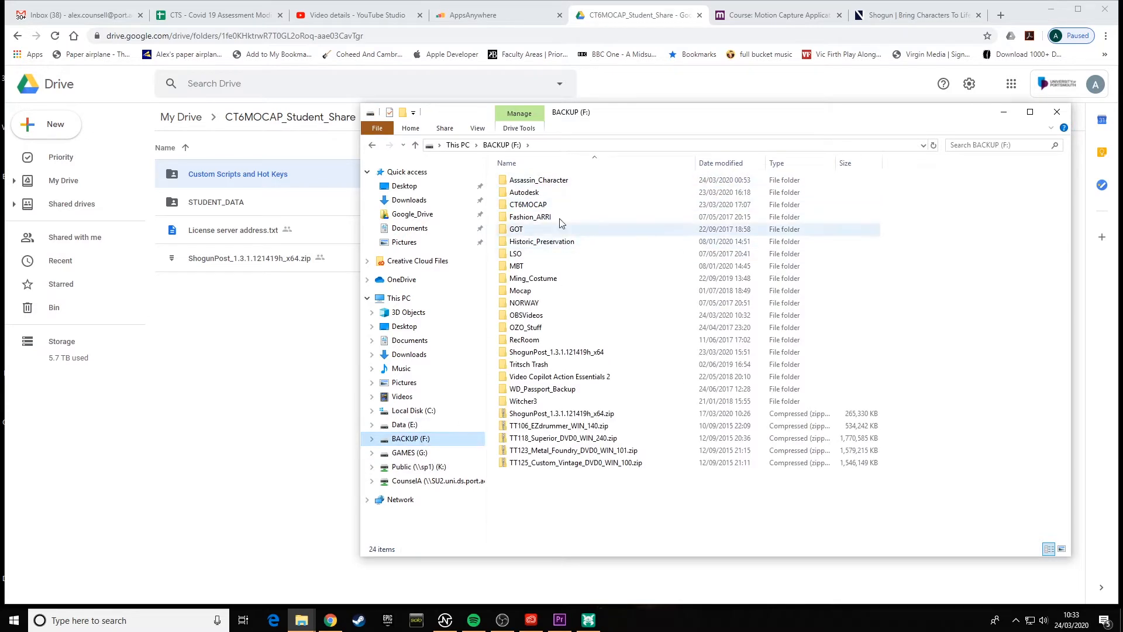
{"action": "double_click", "coordinate": [574, 205]}
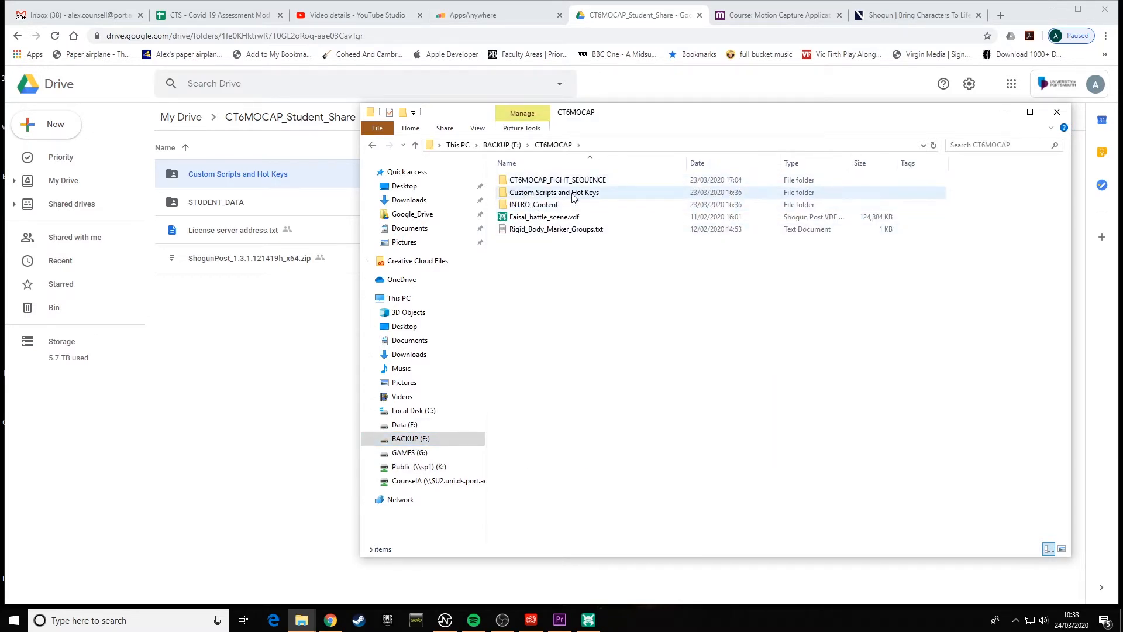
{"action": "left_click", "coordinate": [552, 193]}
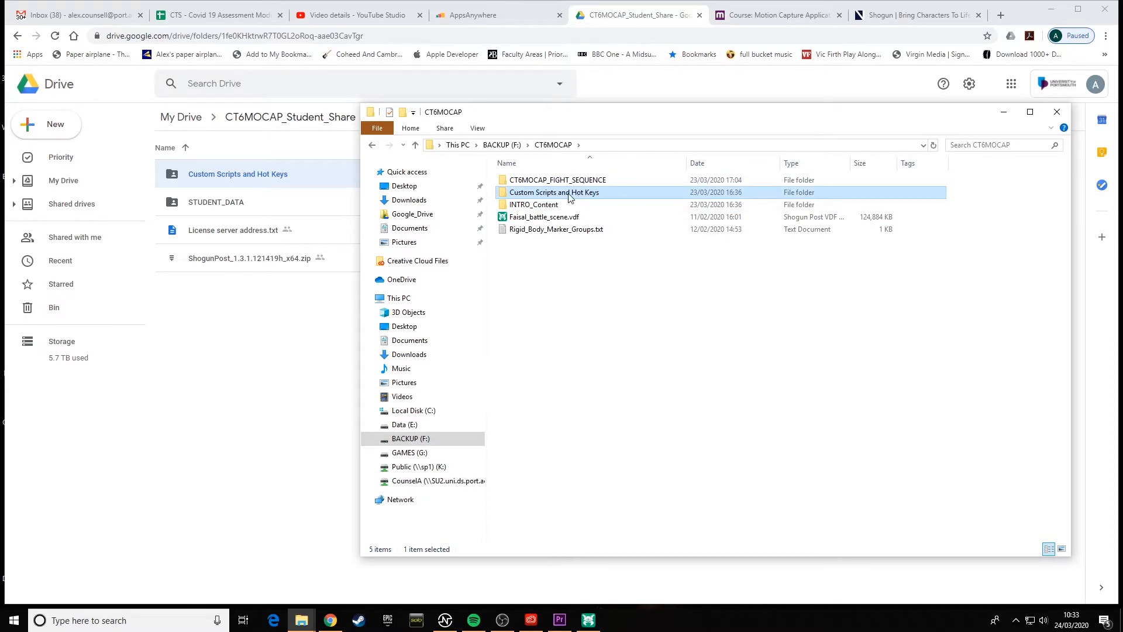
Step: Switch to Shogun Post and toggle the "ALT key required to select in views" option in the Interface preferences
{"action": "left_click", "coordinate": [589, 620]}
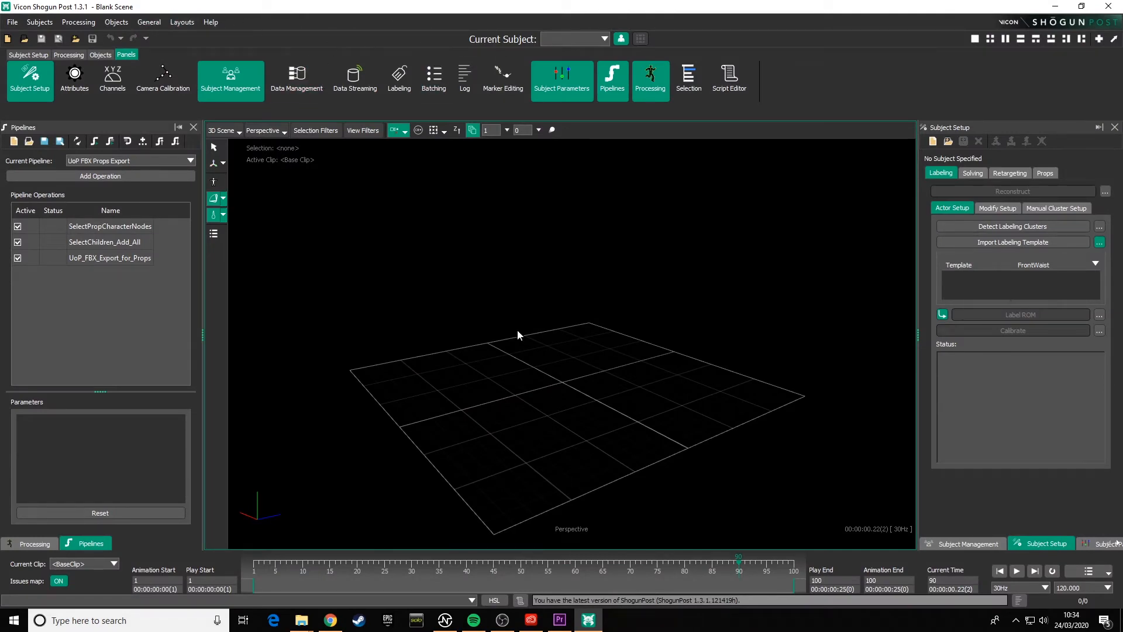
{"action": "left_click_drag", "start_coordinate": [640, 351], "coordinate": [615, 311], "text": "alt"}
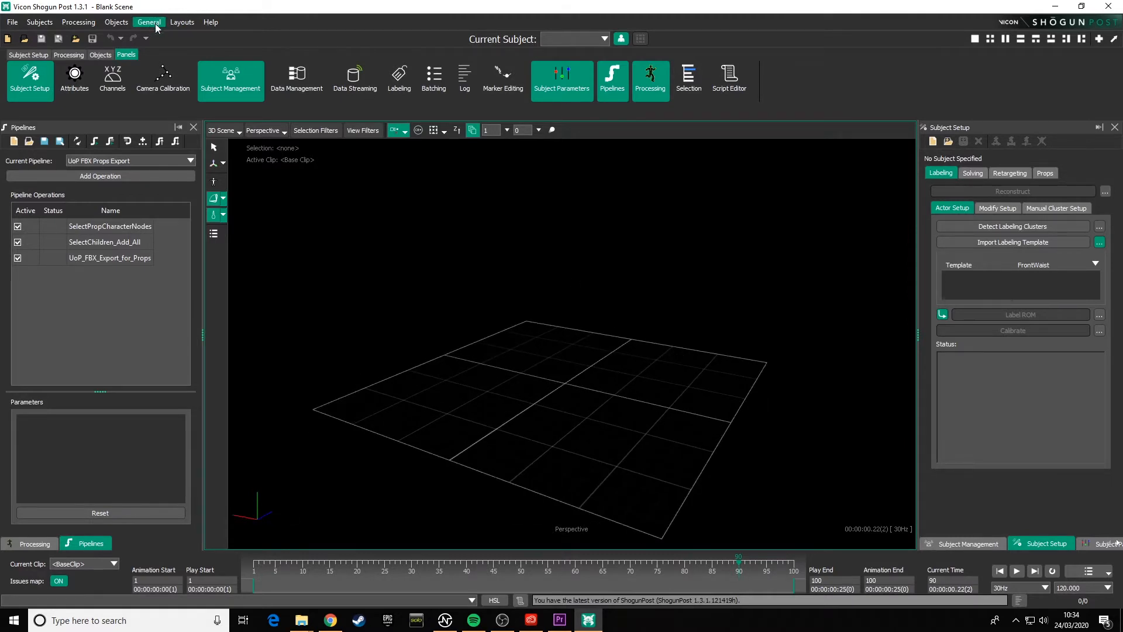
{"action": "left_click_drag", "start_coordinate": [535, 328], "coordinate": [592, 357], "text": "alt"}
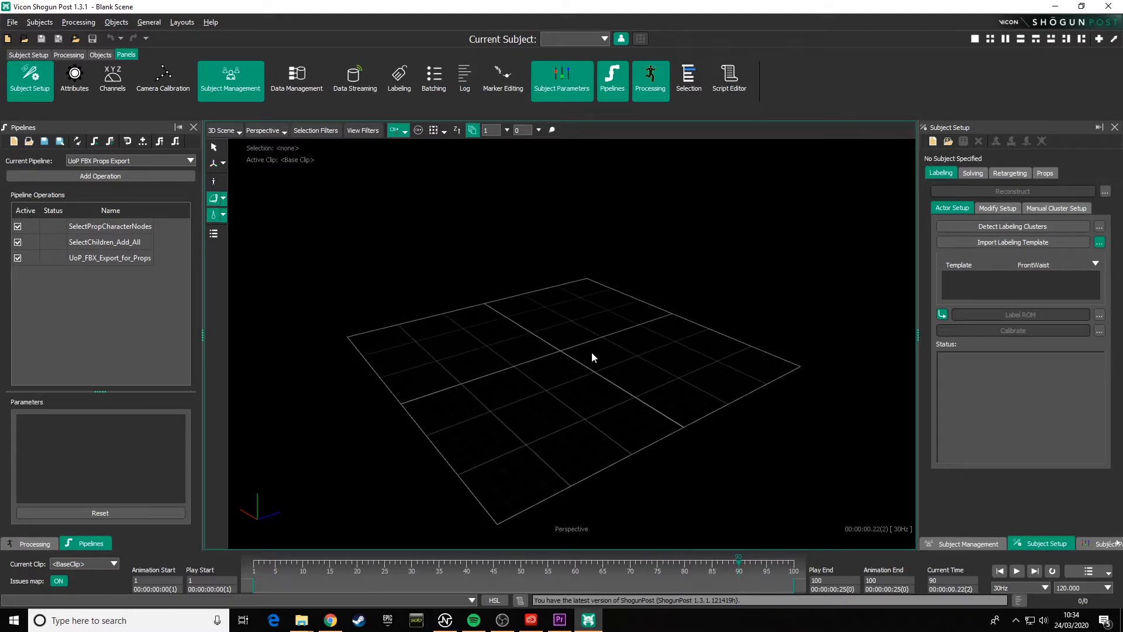
{"action": "left_click", "coordinate": [152, 24]}
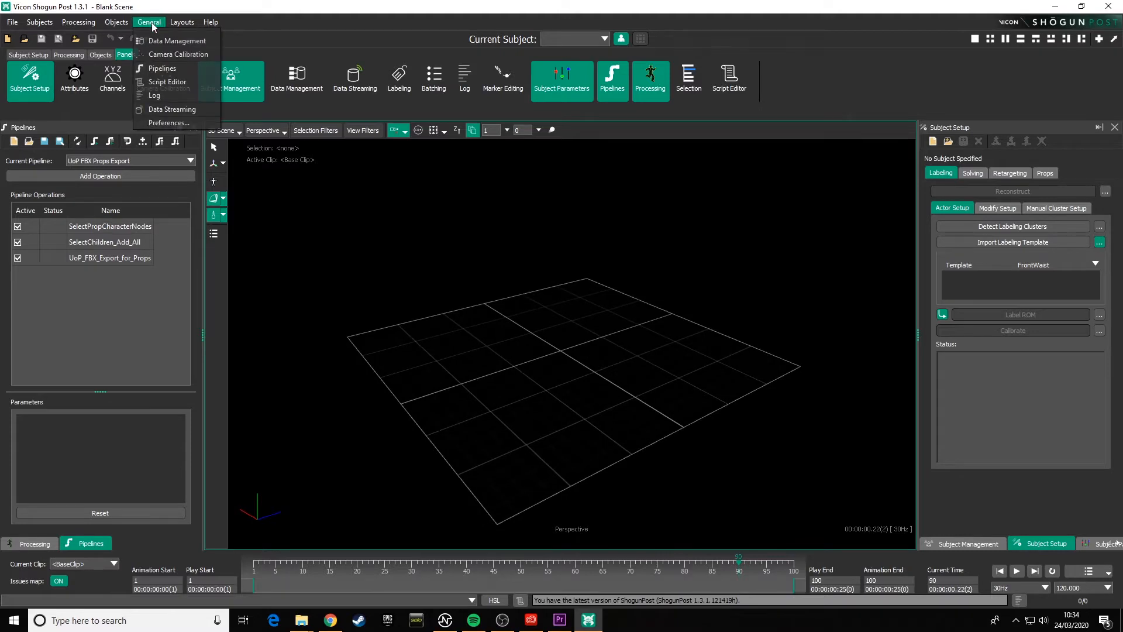
{"action": "left_click", "coordinate": [169, 123]}
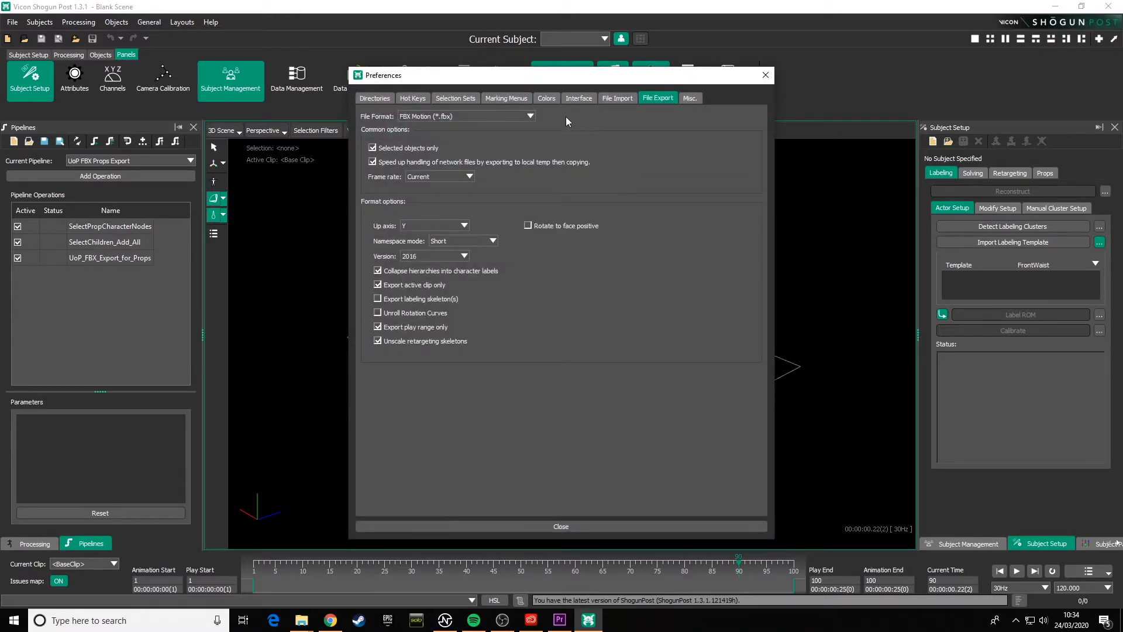
{"action": "left_click", "coordinate": [580, 97]}
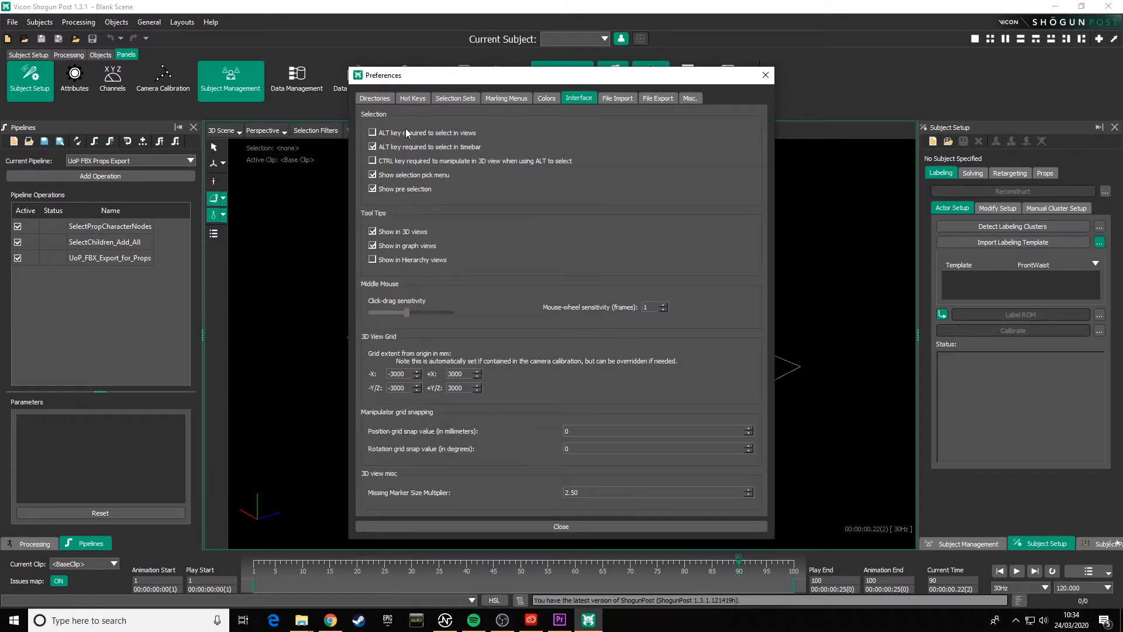
{"action": "left_click", "coordinate": [373, 133]}
Step: Filter the Hot Keys preferences to hot keyed commands only, examine the two UoP_CutKeysRanges entries, and close the preferences
{"action": "left_click", "coordinate": [416, 97]}
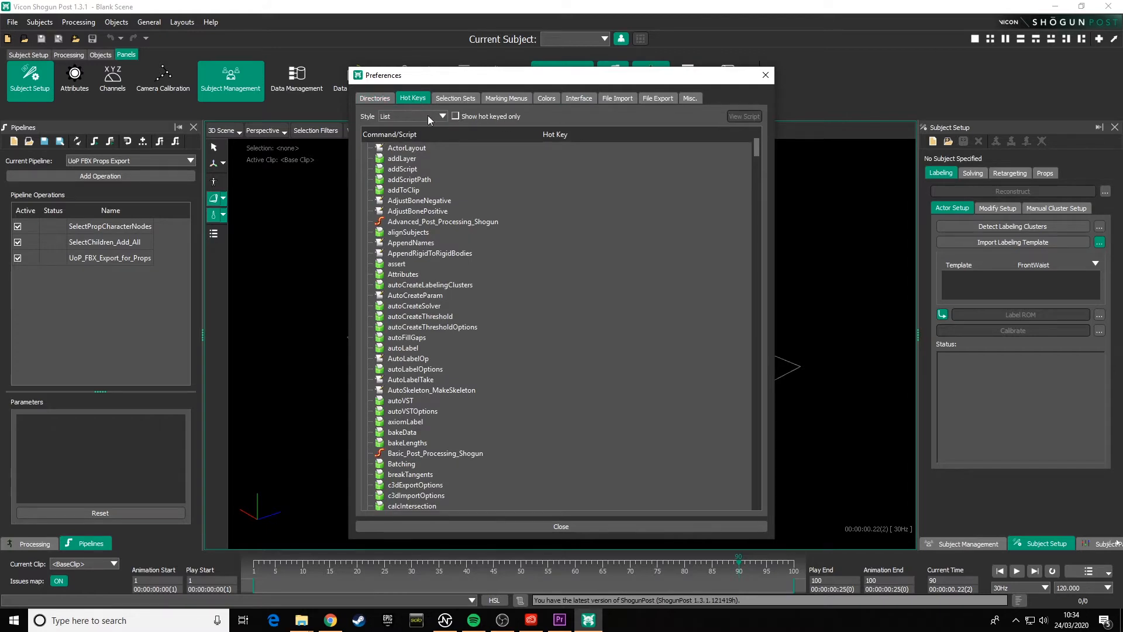
{"action": "left_click", "coordinate": [455, 117]}
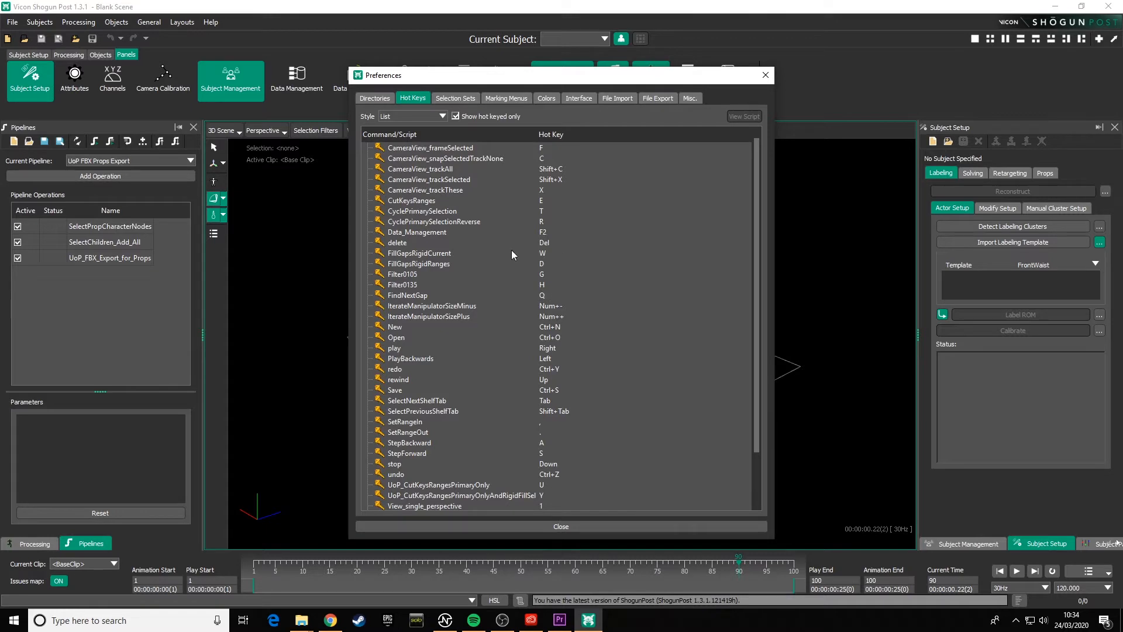
{"action": "scroll", "coordinate": [483, 297], "scroll_direction": "down", "scroll_amount": 2}
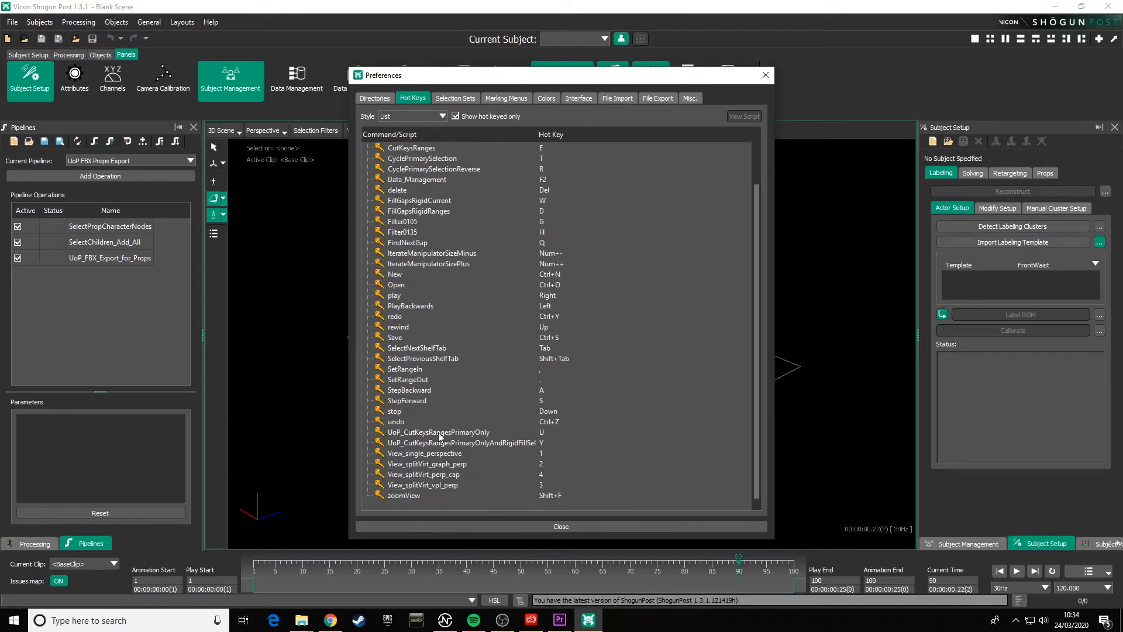
{"action": "left_click", "coordinate": [440, 433]}
{"action": "left_click", "coordinate": [448, 445]}
{"action": "left_click", "coordinate": [447, 433]}
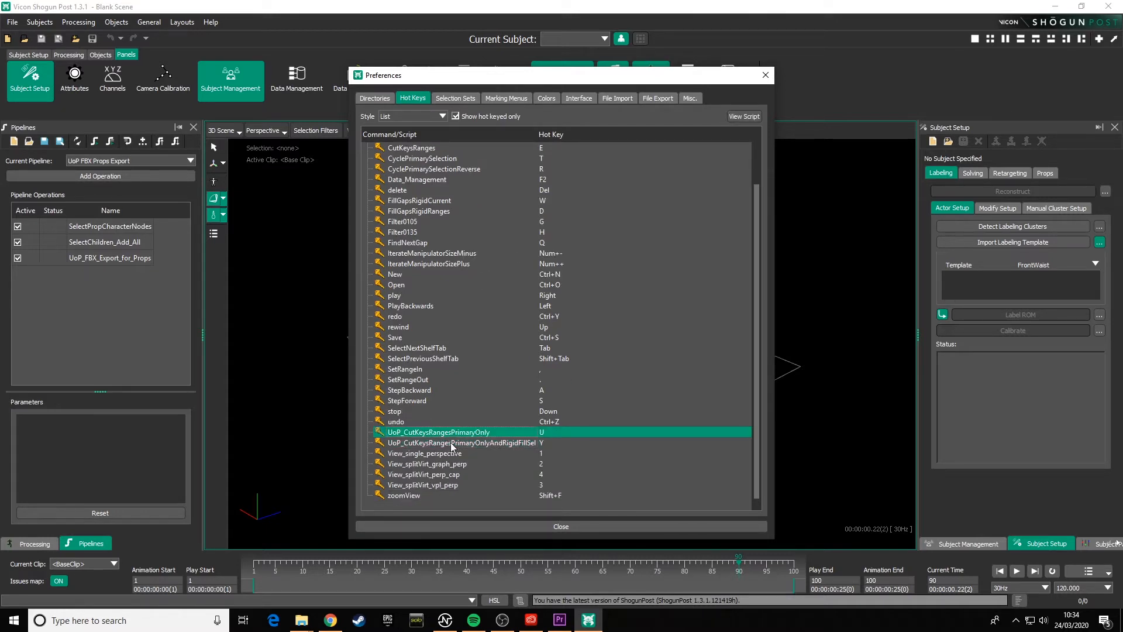
{"action": "left_click", "coordinate": [452, 445]}
{"action": "left_click", "coordinate": [454, 433]}
{"action": "left_click", "coordinate": [457, 443]}
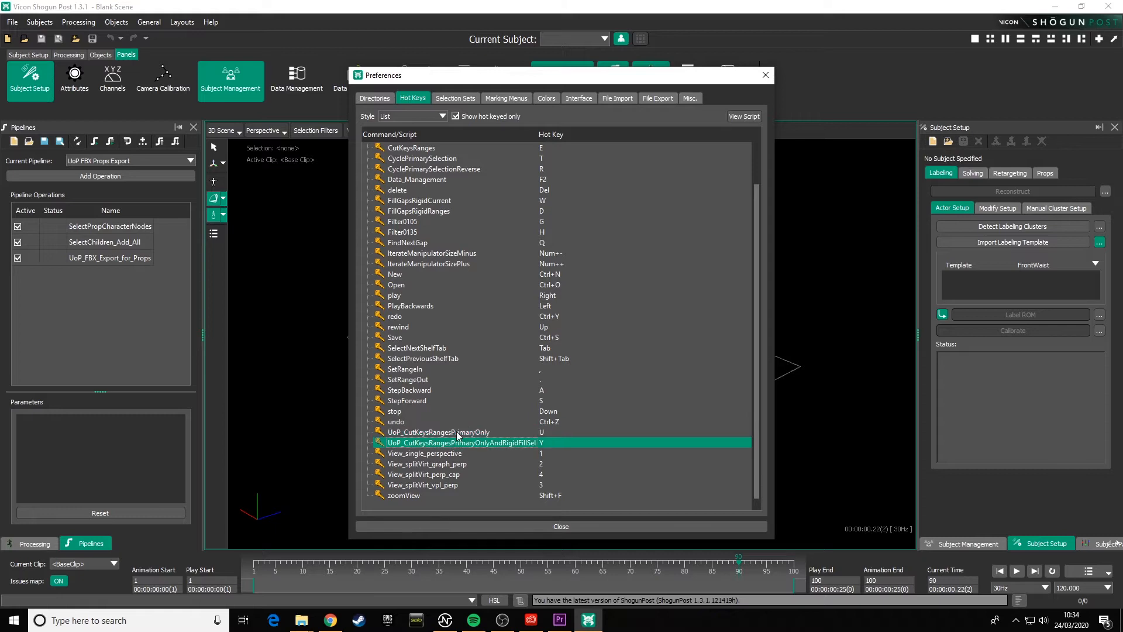
{"action": "left_click", "coordinate": [571, 526]}
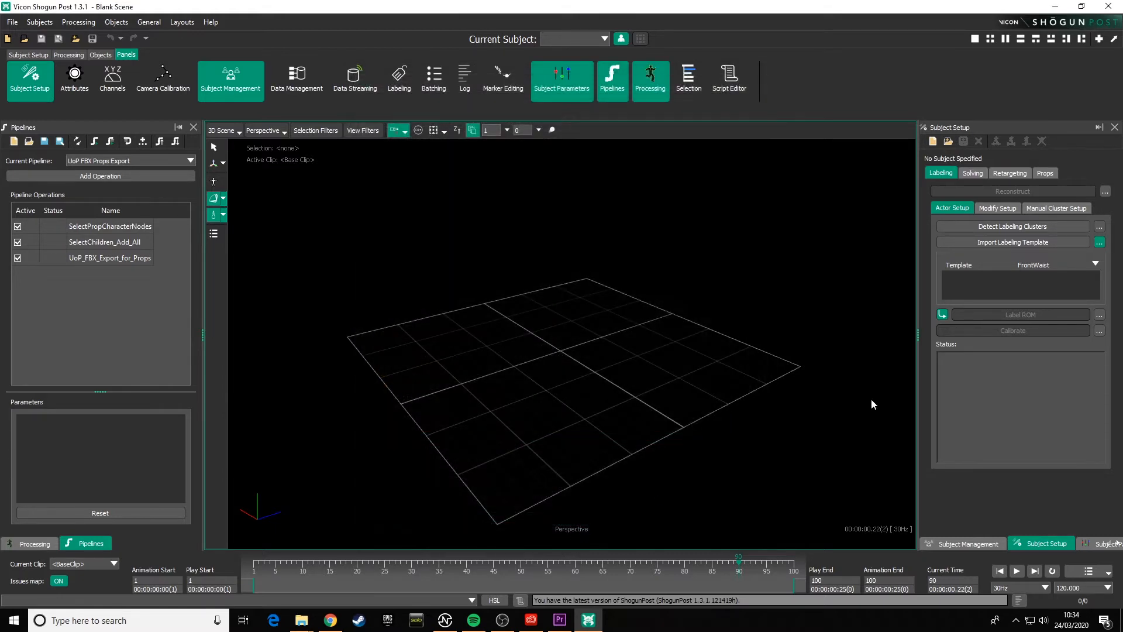
Step: Return to File Explorer and open Custom Script and Hot Key Setup Instructions.txt from the Custom Scripts and Hot Keys folder
{"action": "left_click", "coordinate": [1056, 6]}
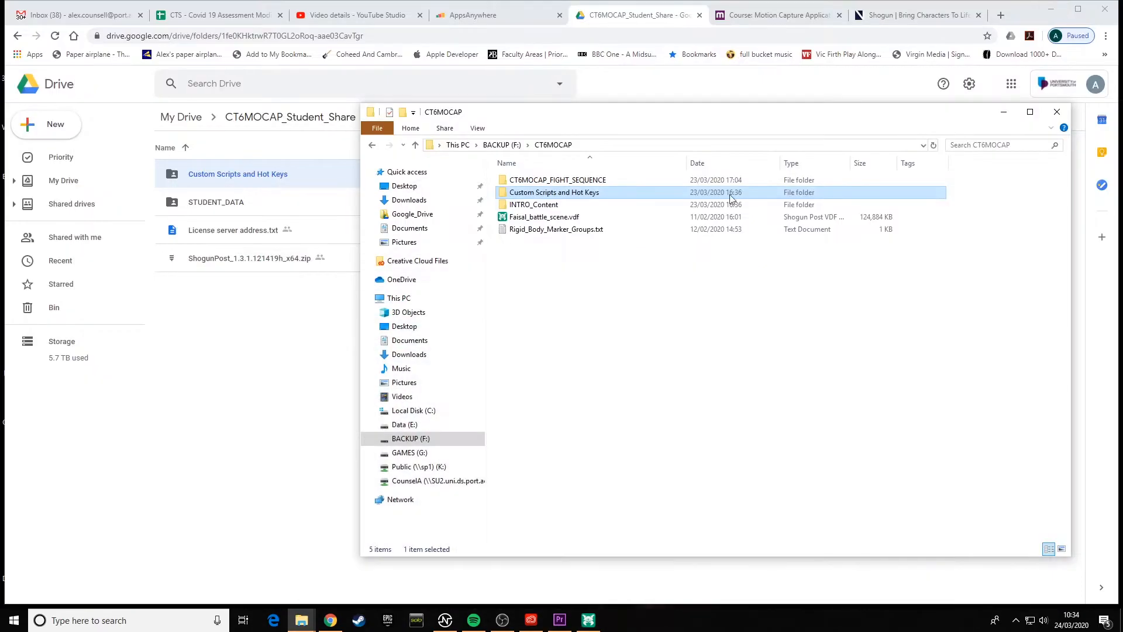
{"action": "double_click", "coordinate": [560, 195]}
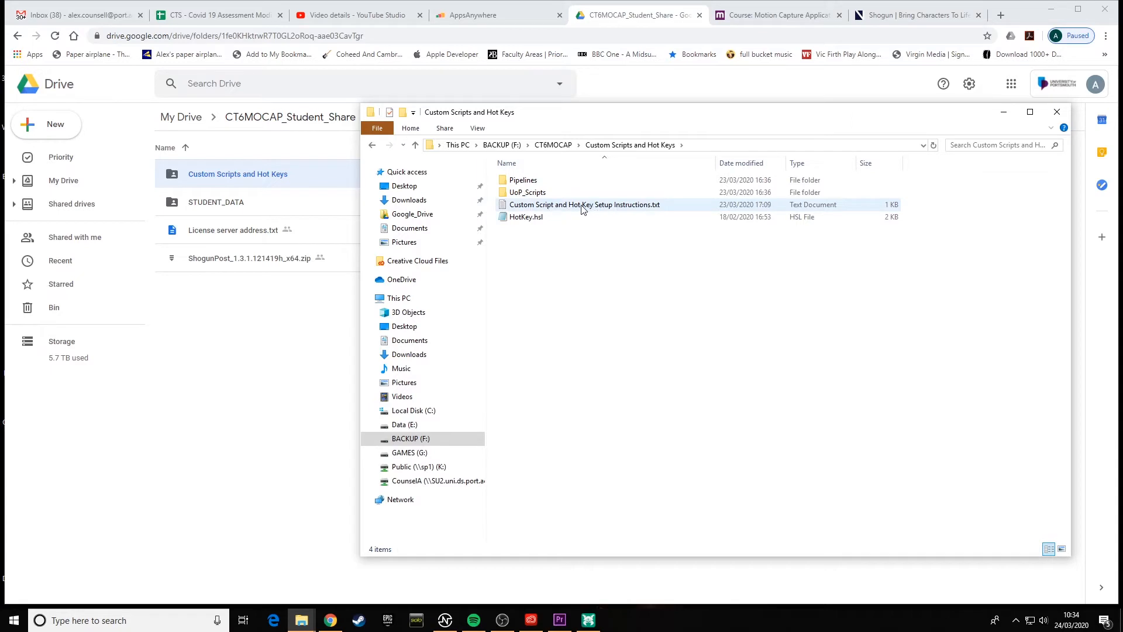
{"action": "double_click", "coordinate": [592, 206]}
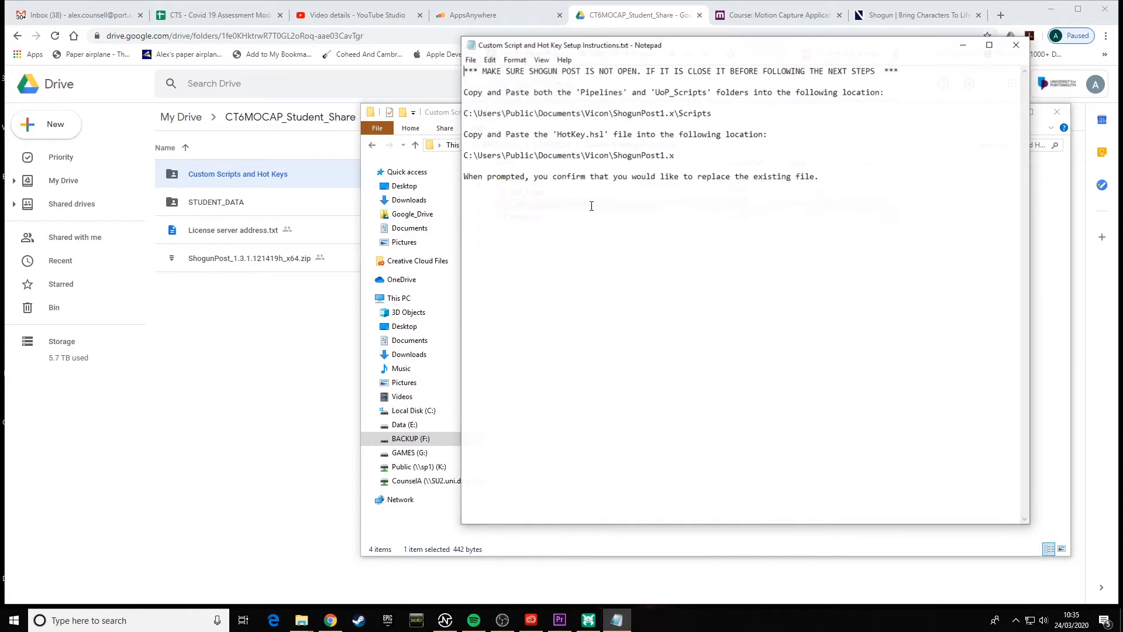
{"action": "left_click_drag", "start_coordinate": [706, 46], "coordinate": [724, 73]}
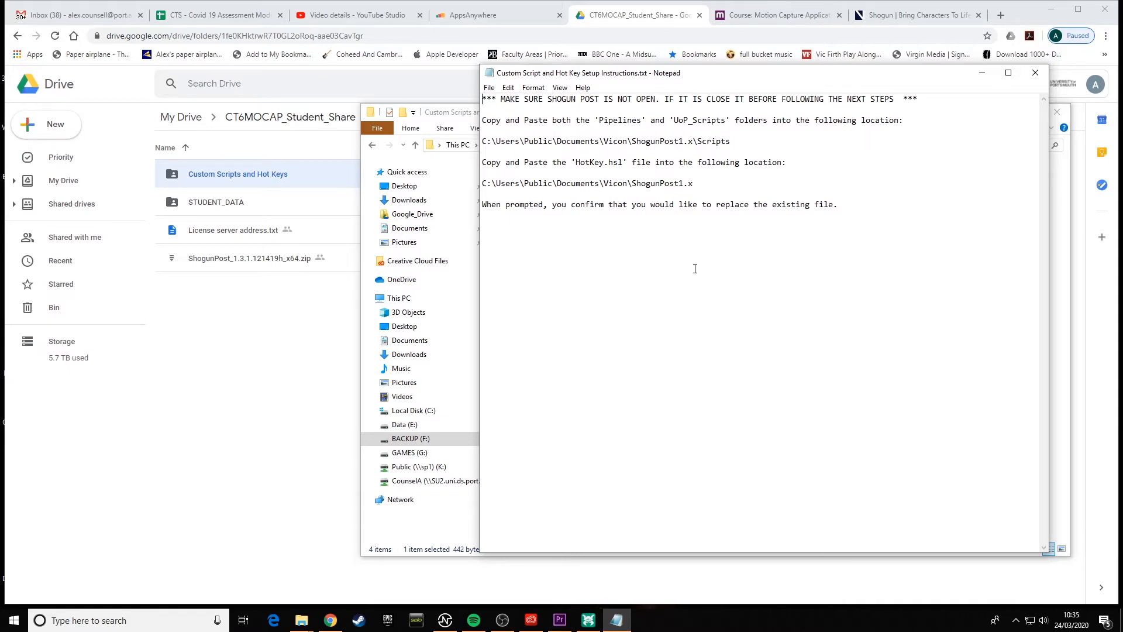
Step: Close Shogun Post before following the setup instructions
{"action": "left_click", "coordinate": [588, 620]}
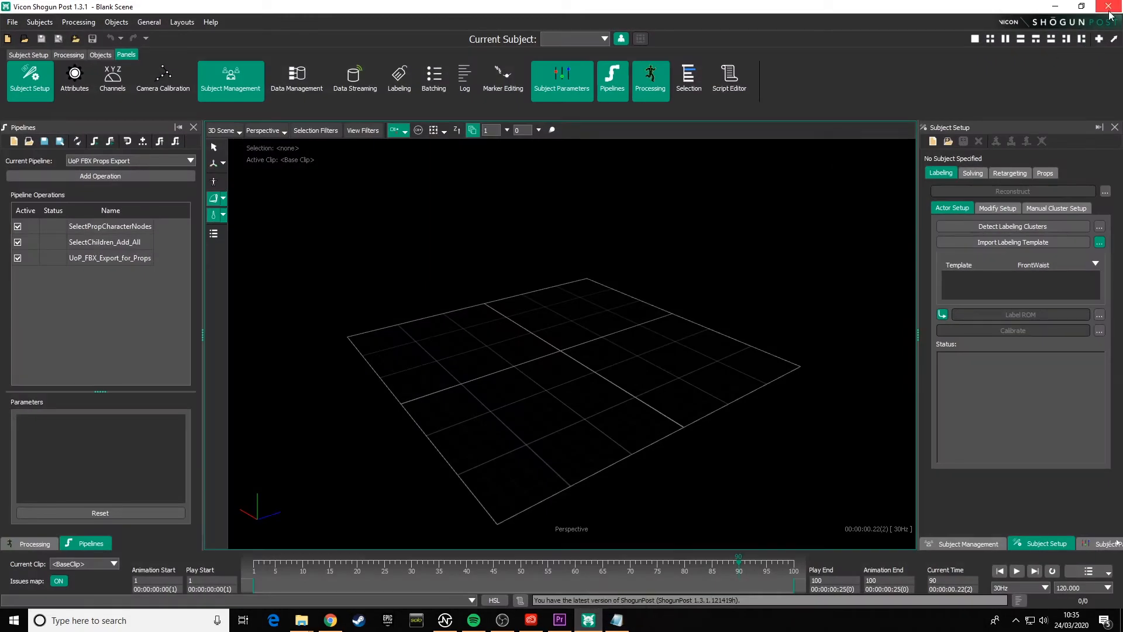
{"action": "left_click", "coordinate": [1109, 7]}
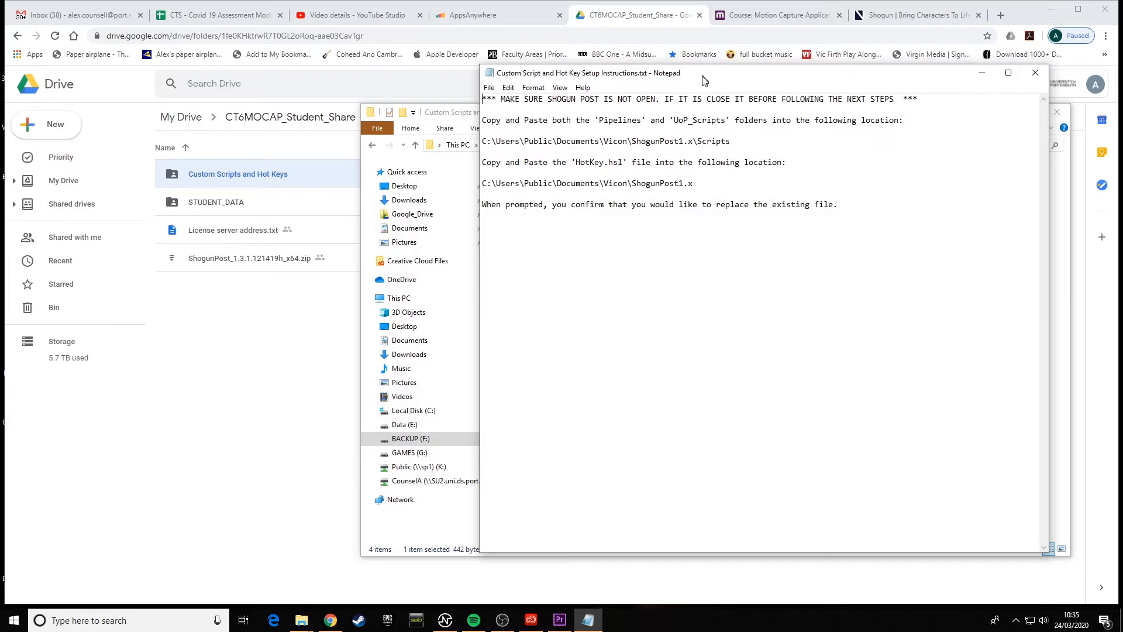
Step: Clear the desktop and arrange the Custom Scripts and Hot Keys folder window beside the setup instructions in Notepad
{"action": "left_click_drag", "start_coordinate": [705, 80], "coordinate": [667, 100]}
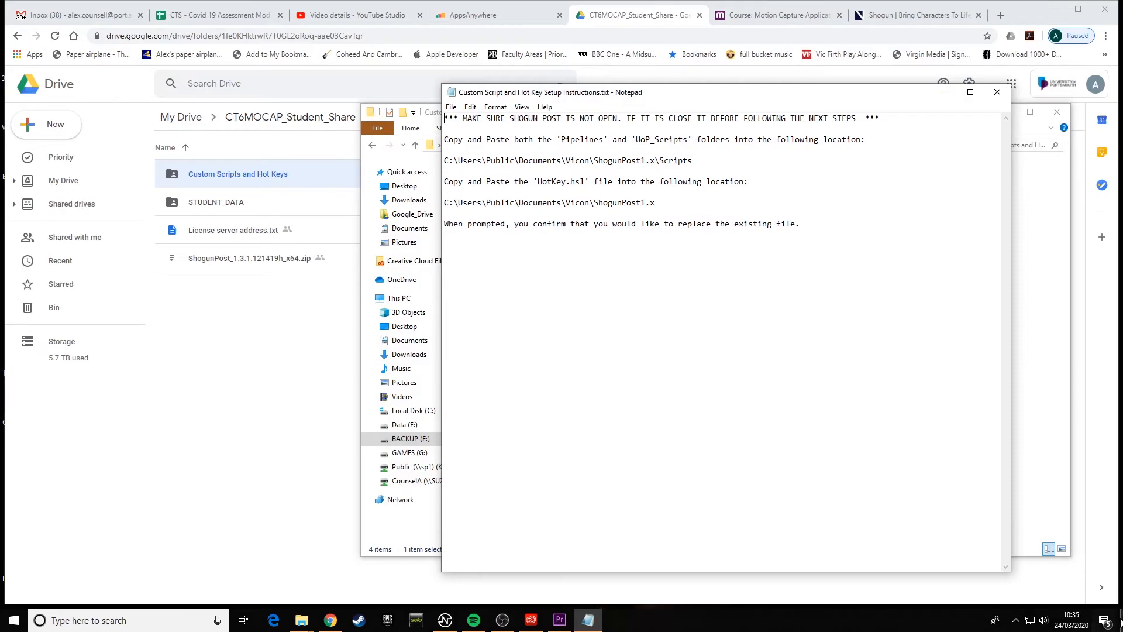
{"action": "left_click", "coordinate": [1121, 620]}
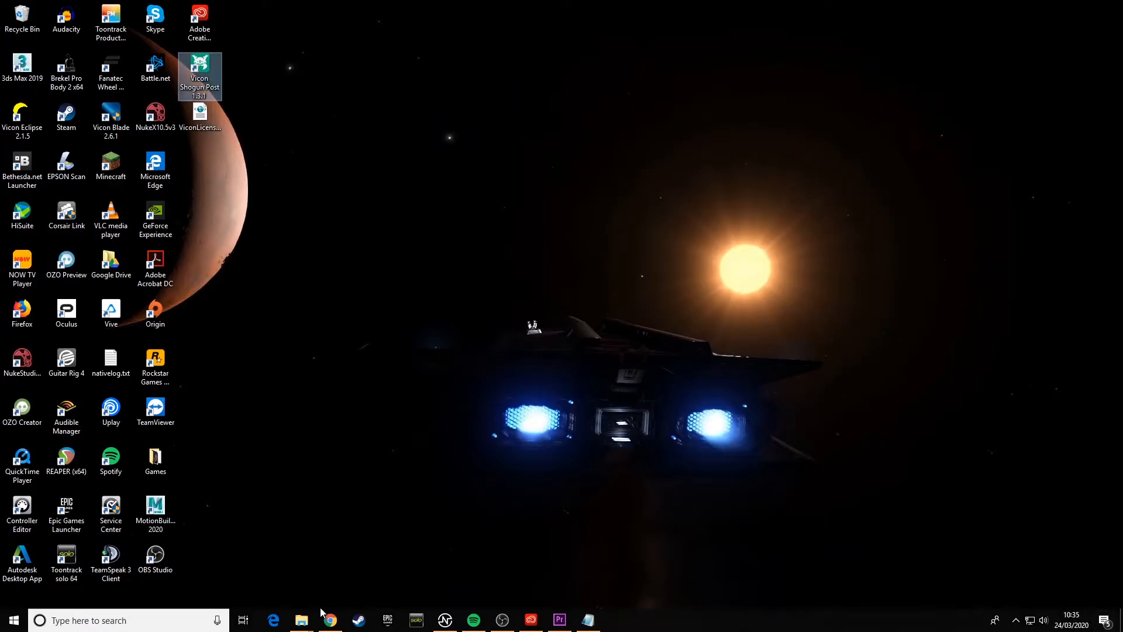
{"action": "mouse_move", "coordinate": [302, 619]}
{"action": "left_click", "coordinate": [260, 564]}
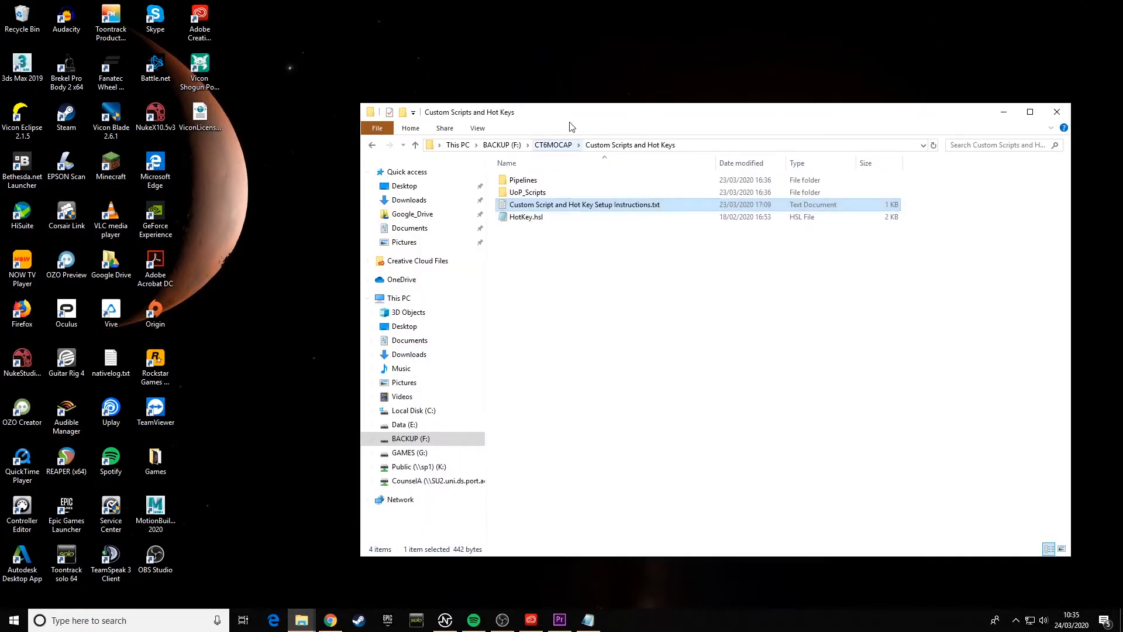
{"action": "left_click_drag", "start_coordinate": [573, 114], "coordinate": [286, 88]}
{"action": "left_click", "coordinate": [590, 620]}
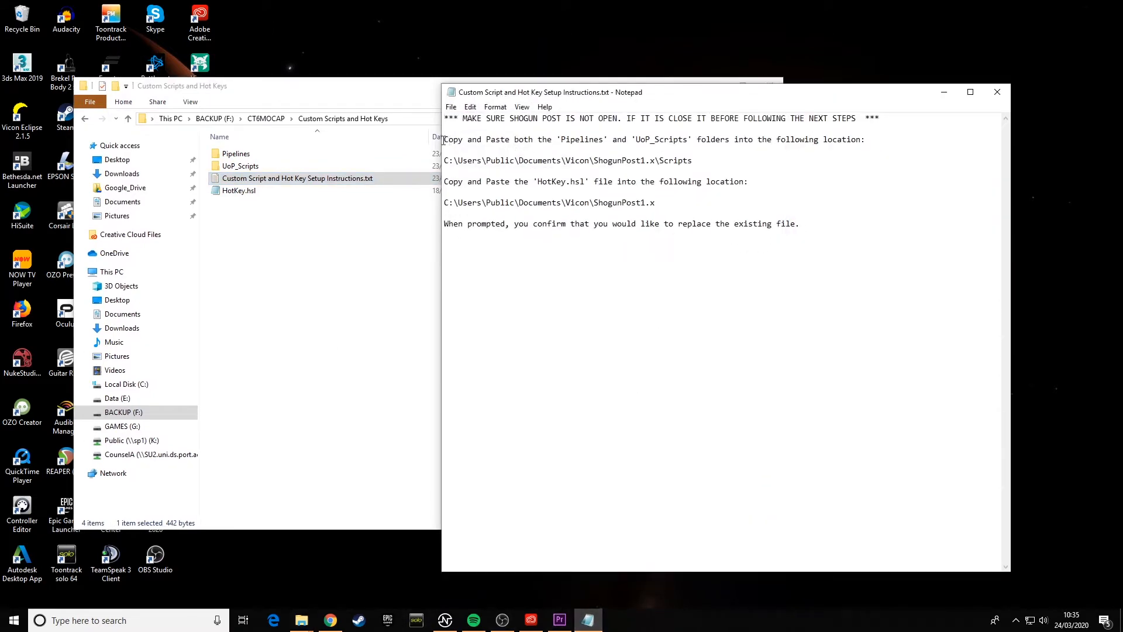
Step: Copy the Scripts folder path C:\Users\Public\Documents\Vicon\ShogunPost1.x\Scripts from the setup instructions
{"action": "left_click_drag", "start_coordinate": [562, 140], "coordinate": [867, 141]}
{"action": "left_click_drag", "start_coordinate": [692, 162], "coordinate": [448, 163]}
{"action": "key", "text": "ctrl+c"}
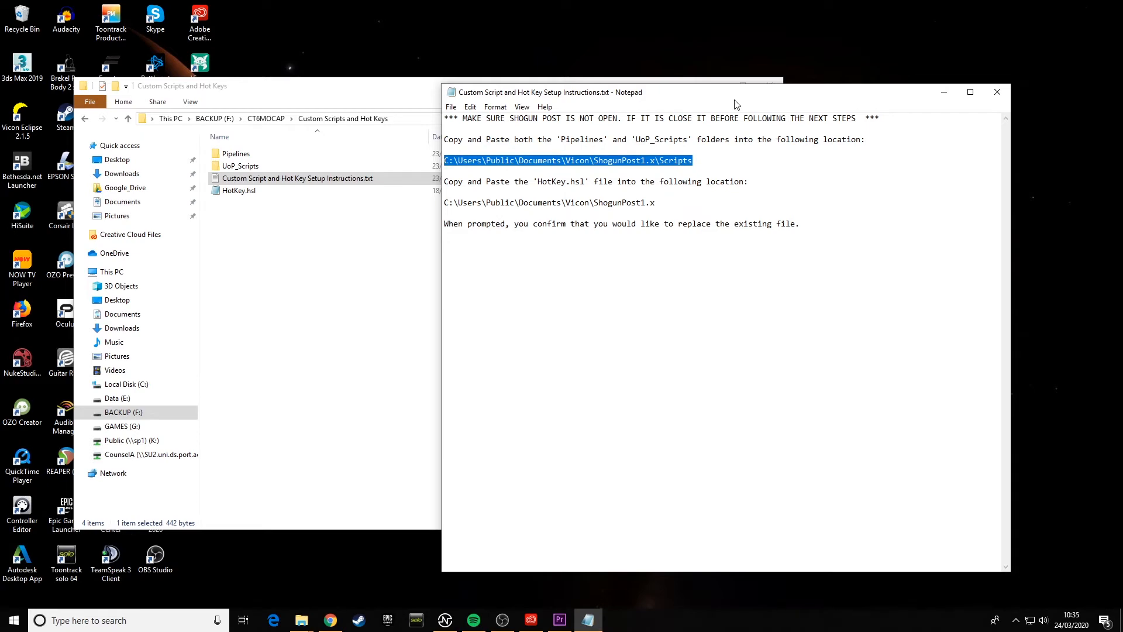
Step: Arrange the Custom Scripts and Hot Keys folder beside the OBSVideos File Explorer window and browse the latter to Local Disk (C:)
{"action": "left_click_drag", "start_coordinate": [333, 87], "coordinate": [1, 96]}
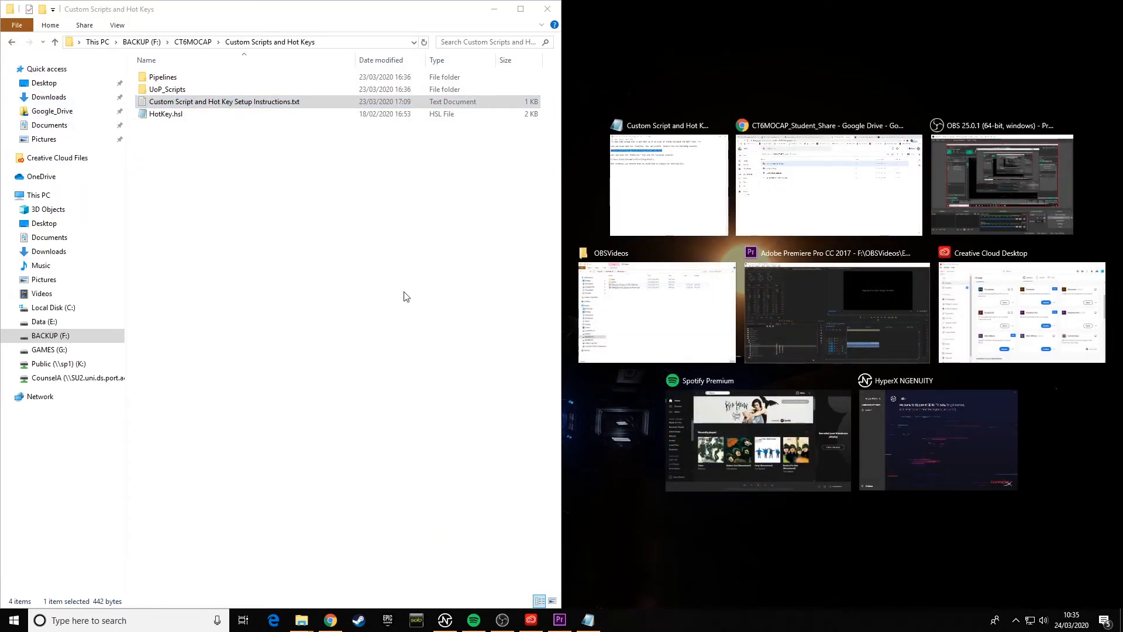
{"action": "left_click", "coordinate": [667, 330]}
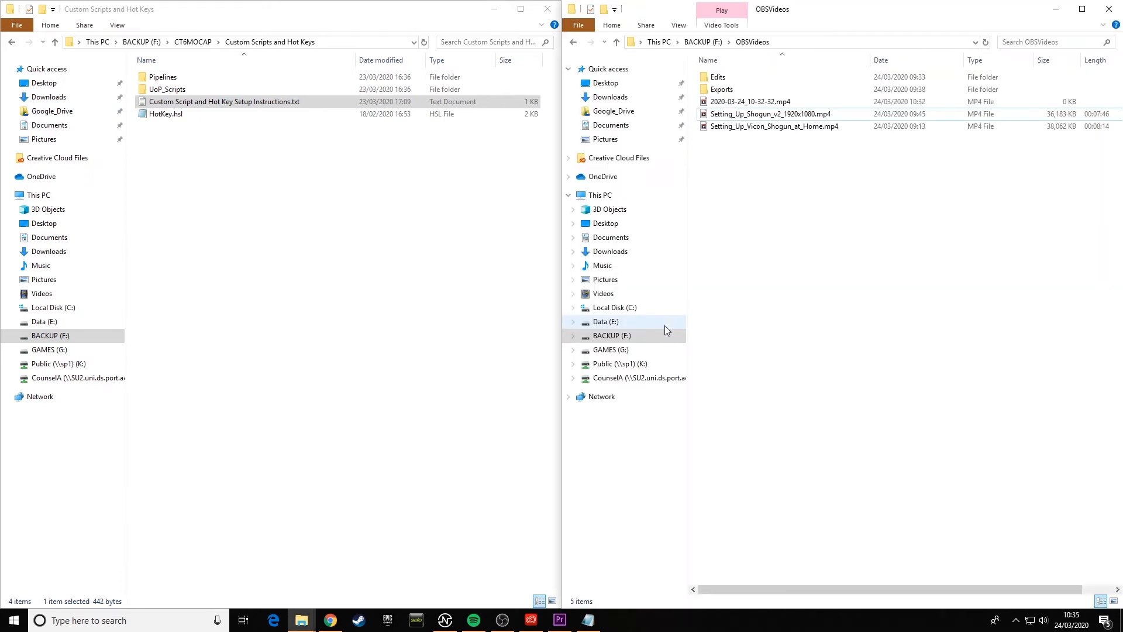
{"action": "left_click", "coordinate": [619, 308]}
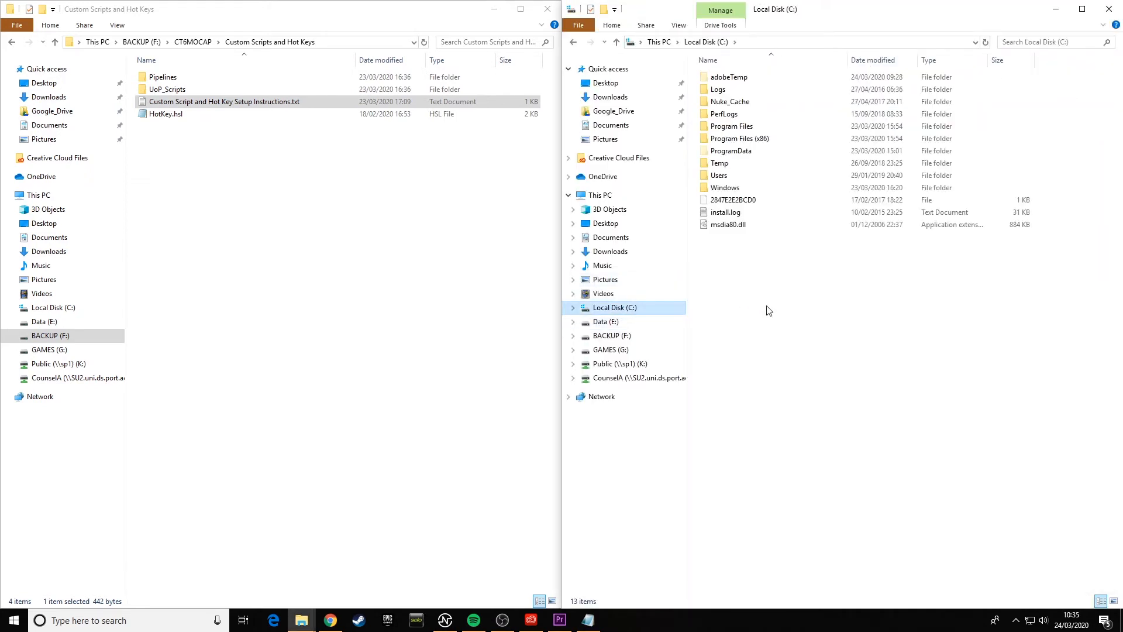
Step: Use the path from the instructions to open C:\Users\Public\Documents\Vicon\ShogunPost1.x\Scripts in the Local Disk (C:) window
{"action": "left_click", "coordinate": [587, 620]}
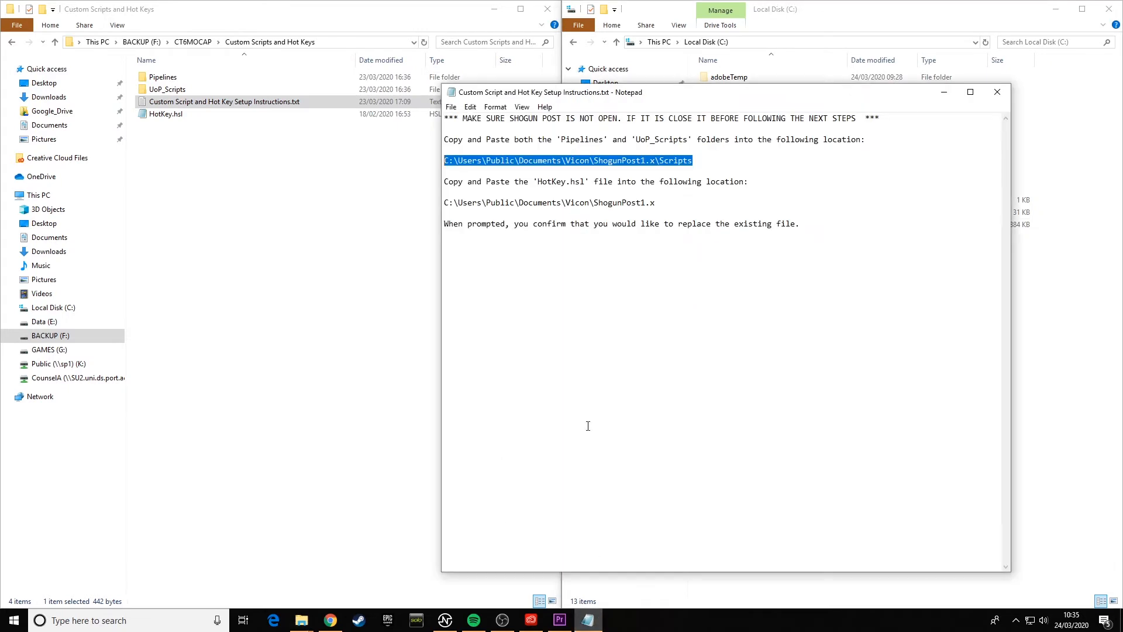
{"action": "left_click", "coordinate": [685, 200]}
{"action": "left_click_drag", "start_coordinate": [694, 160], "coordinate": [446, 159]}
{"action": "left_click", "coordinate": [753, 42]}
{"action": "left_click", "coordinate": [753, 42]}
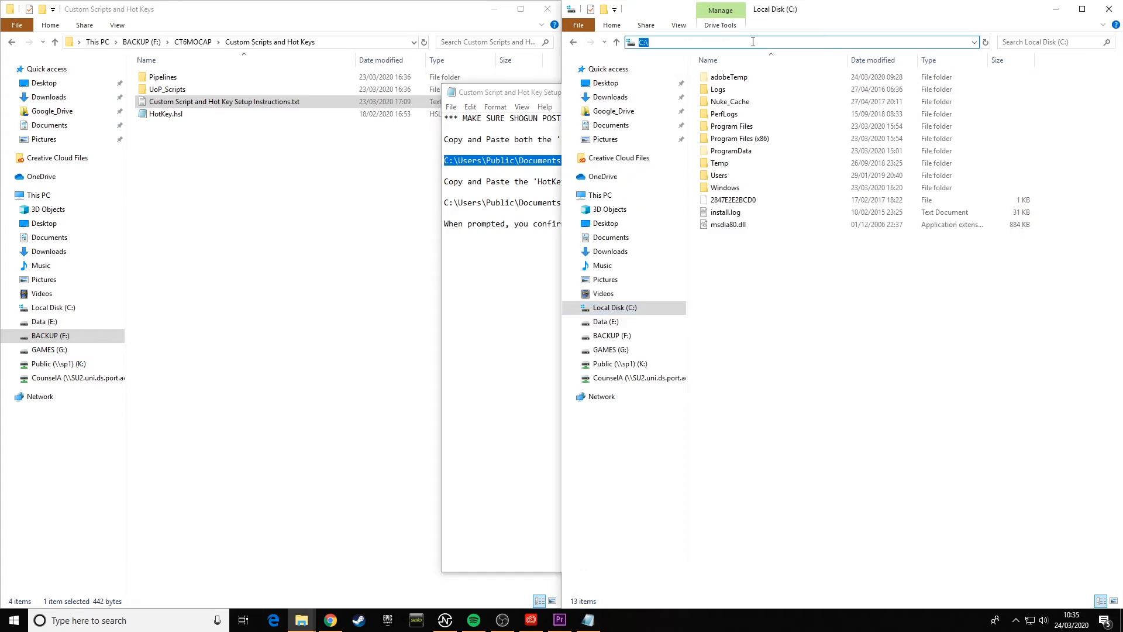
{"action": "key", "text": "ctrl+v"}
{"action": "key", "text": "Return"}
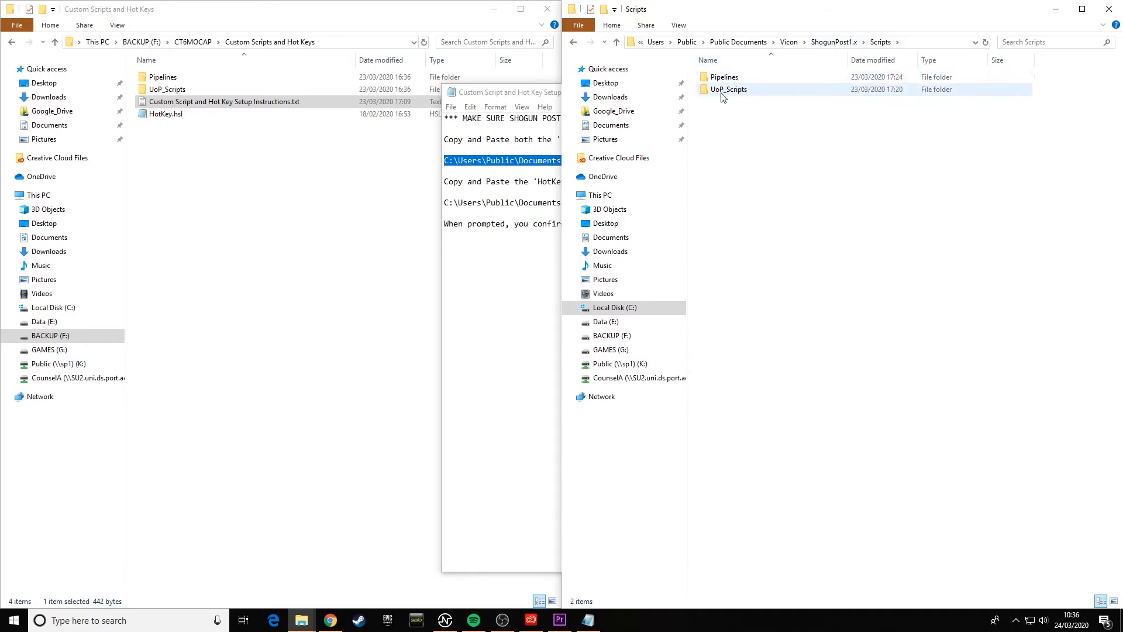
Step: Copy the Pipelines and UoP_Scripts folders from Custom Scripts and Hot Keys into the Scripts folder, replacing the existing files
{"action": "left_click", "coordinate": [183, 95]}
{"action": "left_click", "coordinate": [171, 82], "text": "ctrl"}
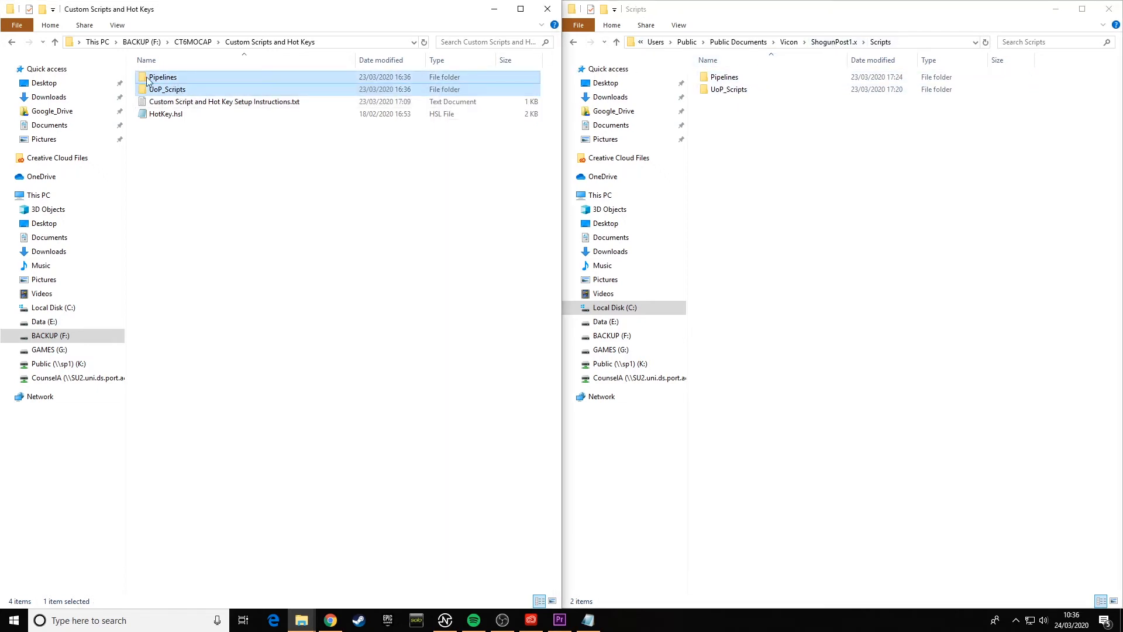
{"action": "left_click_drag", "start_coordinate": [171, 82], "coordinate": [773, 206]}
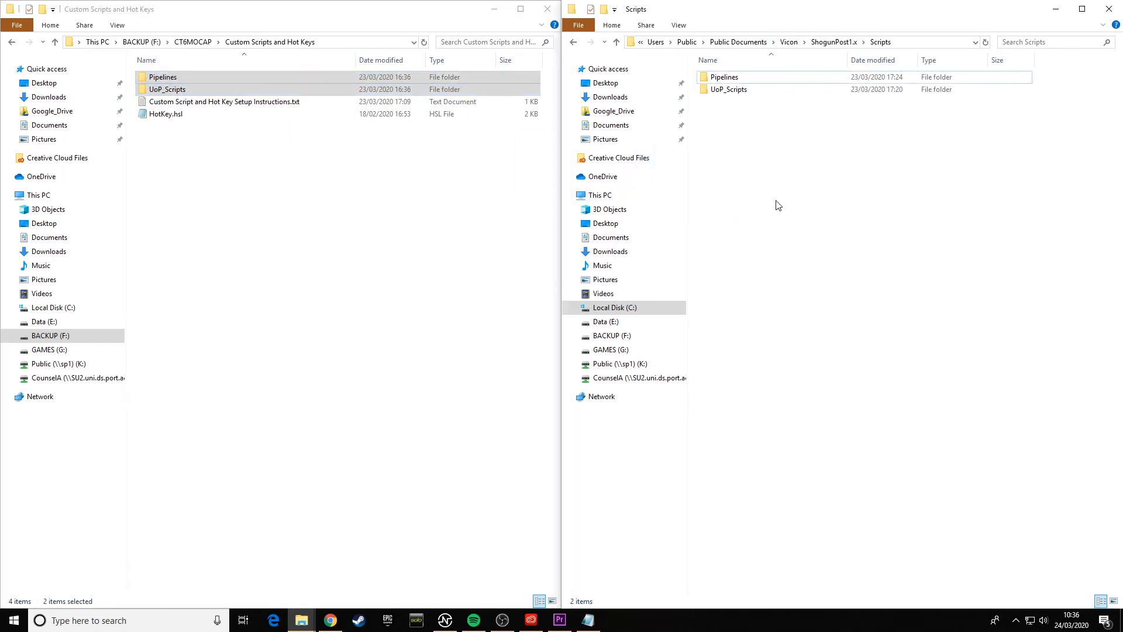
{"action": "left_click", "coordinate": [239, 216]}
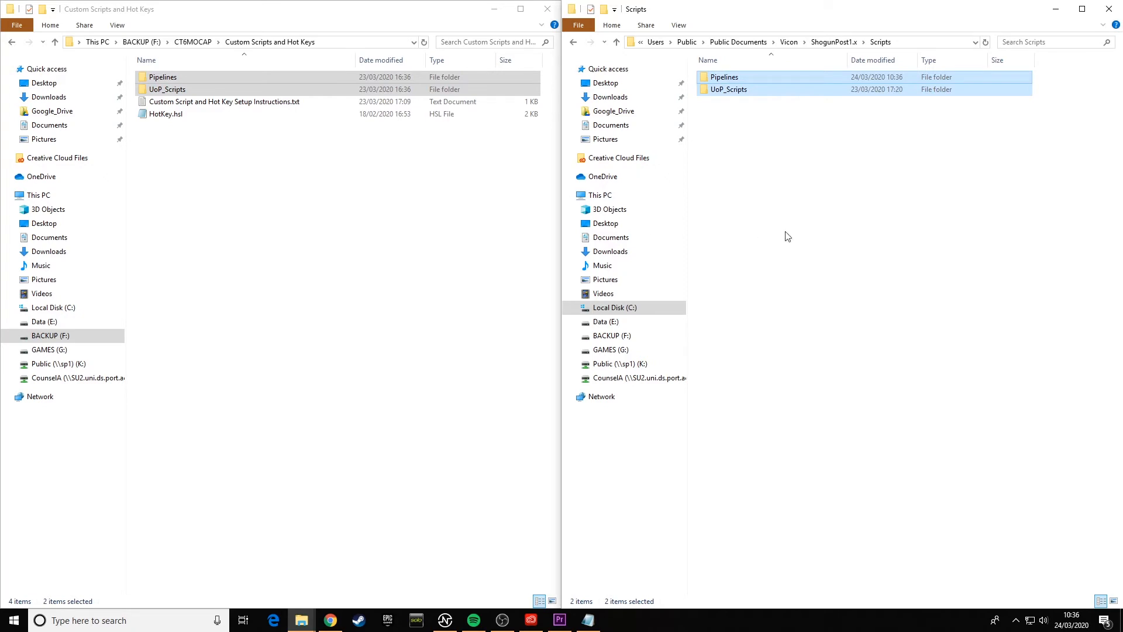
{"action": "left_click", "coordinate": [798, 193]}
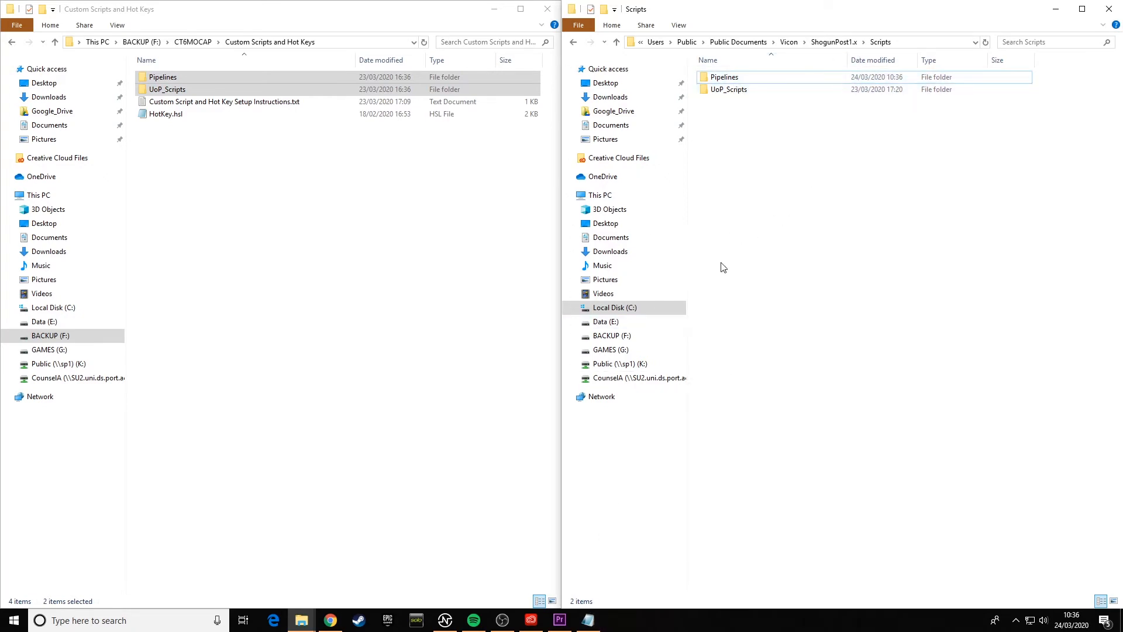
Step: Check the HotKey.hsl destination in the instructions and copy that file into the ShogunPost1.x folder, replacing the existing one
{"action": "left_click", "coordinate": [590, 625]}
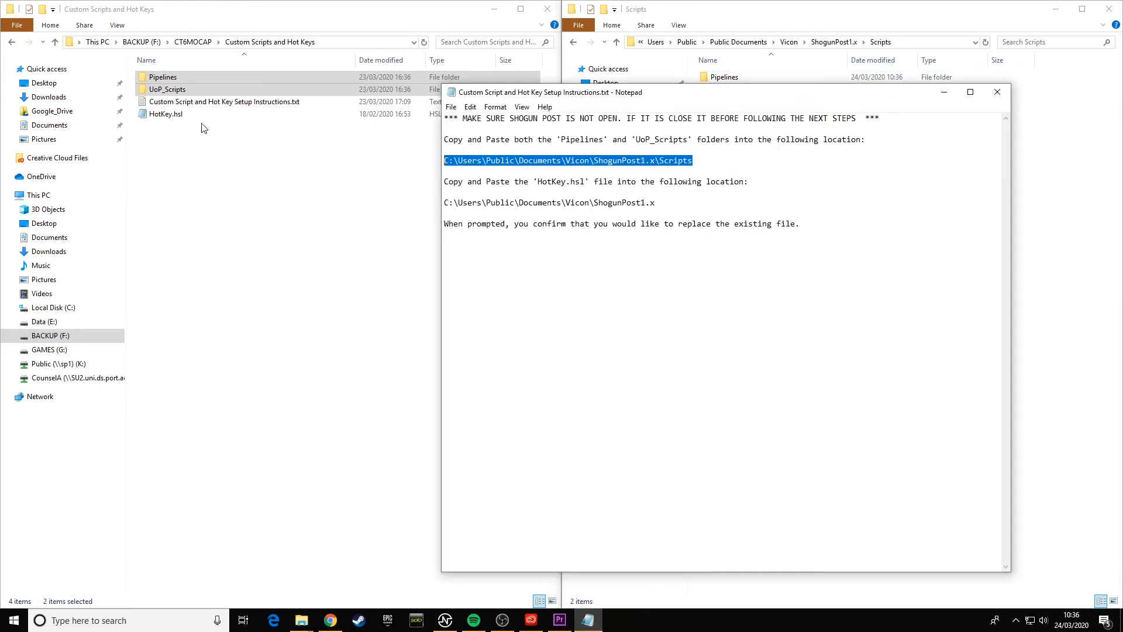
{"action": "left_click", "coordinate": [172, 116]}
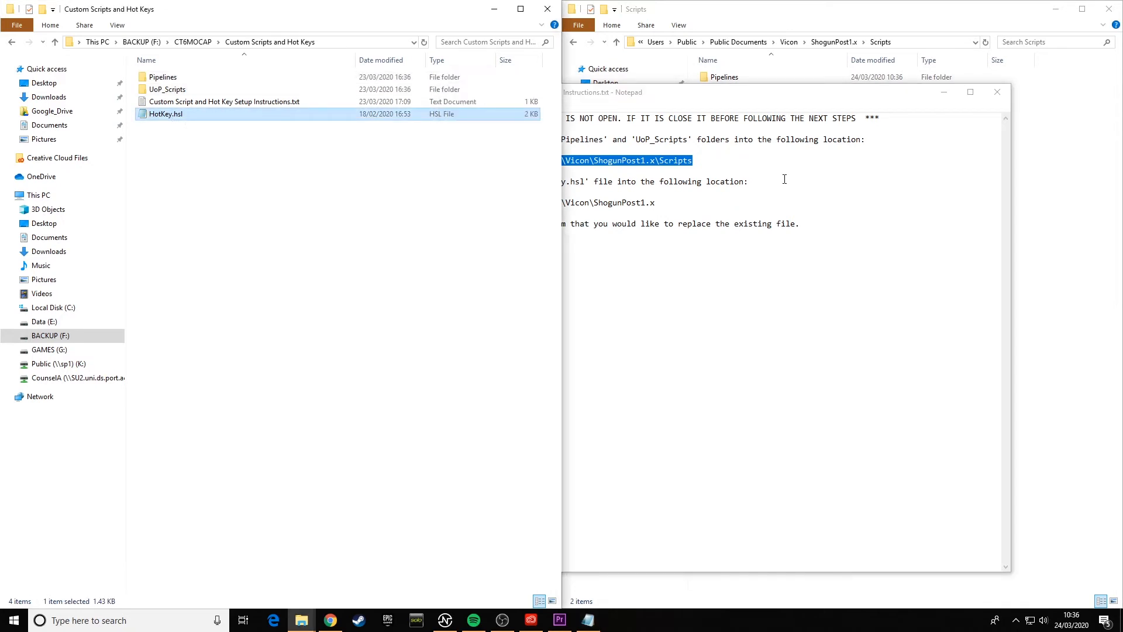
{"action": "left_click", "coordinate": [892, 13]}
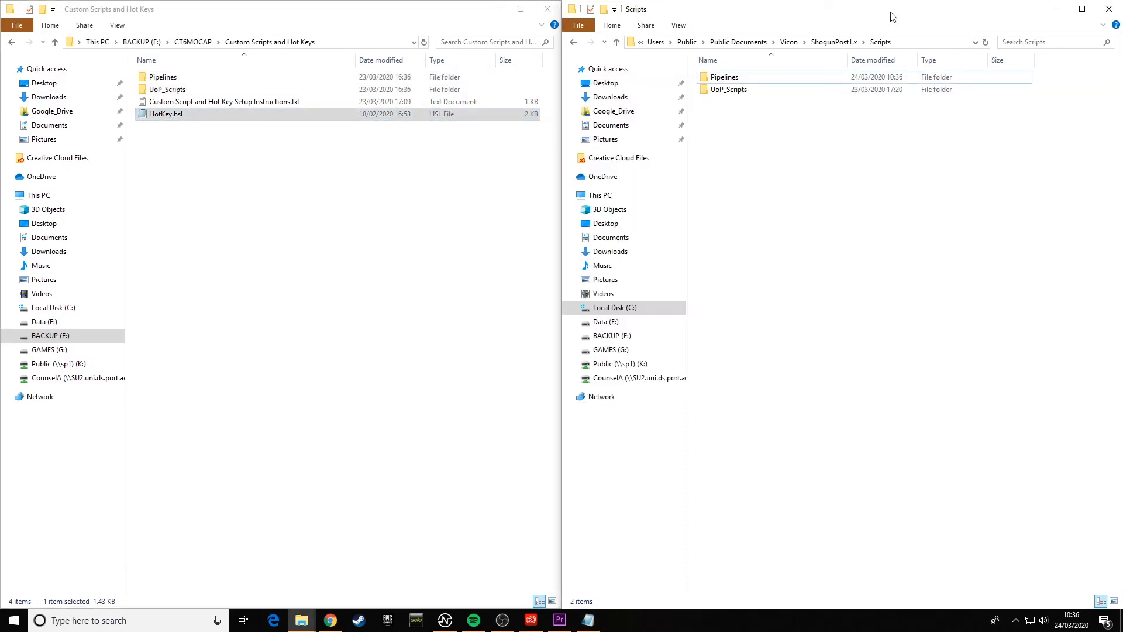
{"action": "left_click", "coordinate": [832, 42]}
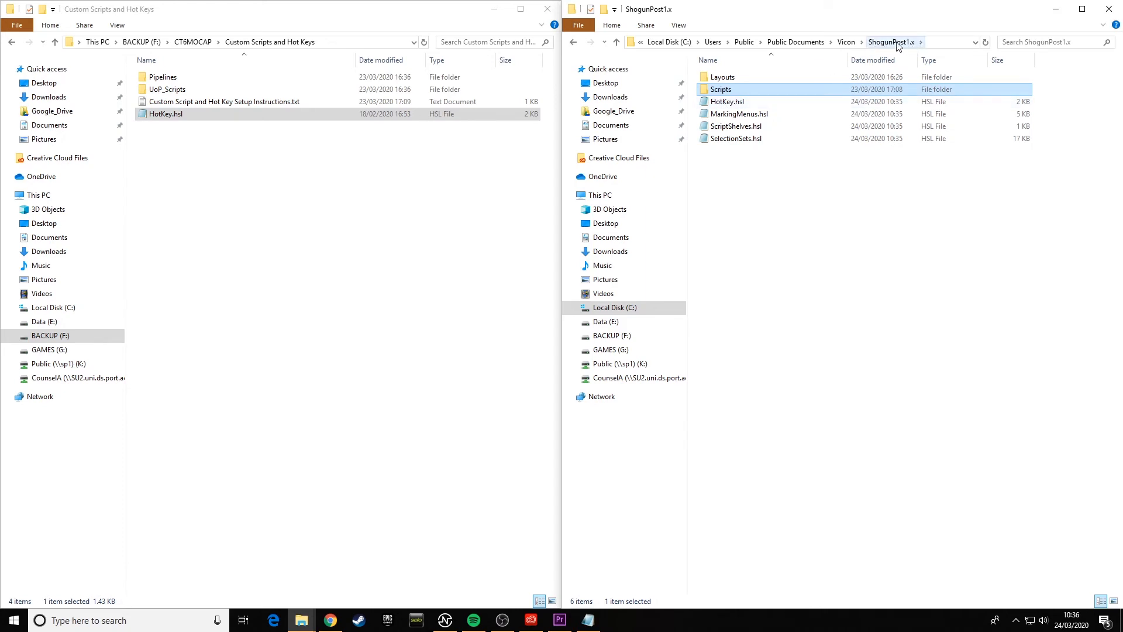
{"action": "left_click", "coordinate": [169, 116]}
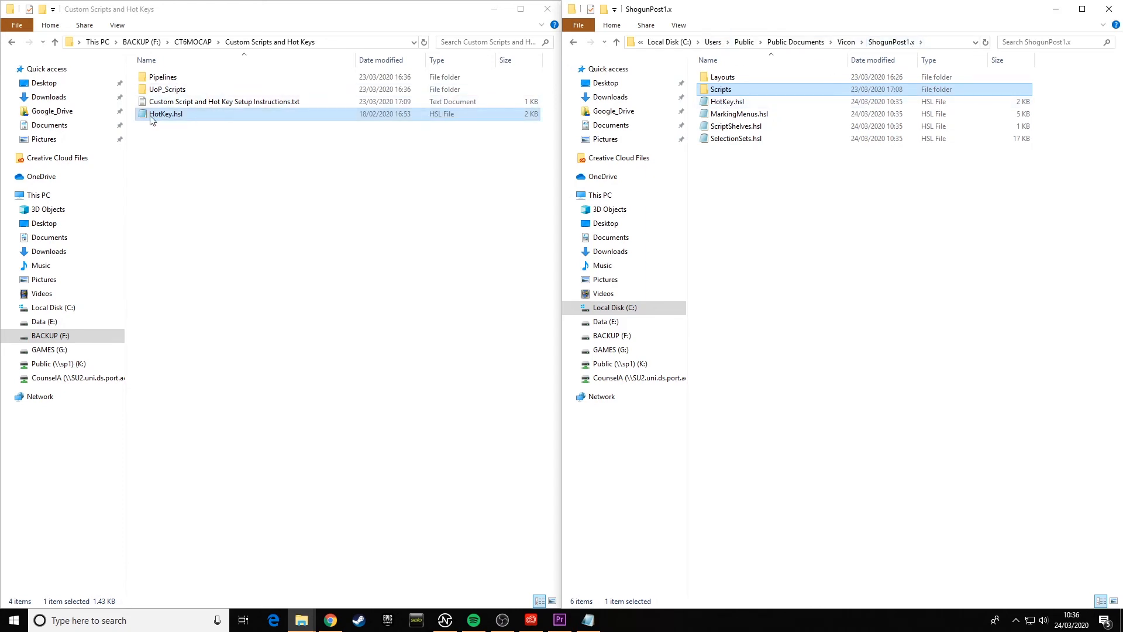
{"action": "left_click_drag", "start_coordinate": [151, 119], "coordinate": [796, 278]}
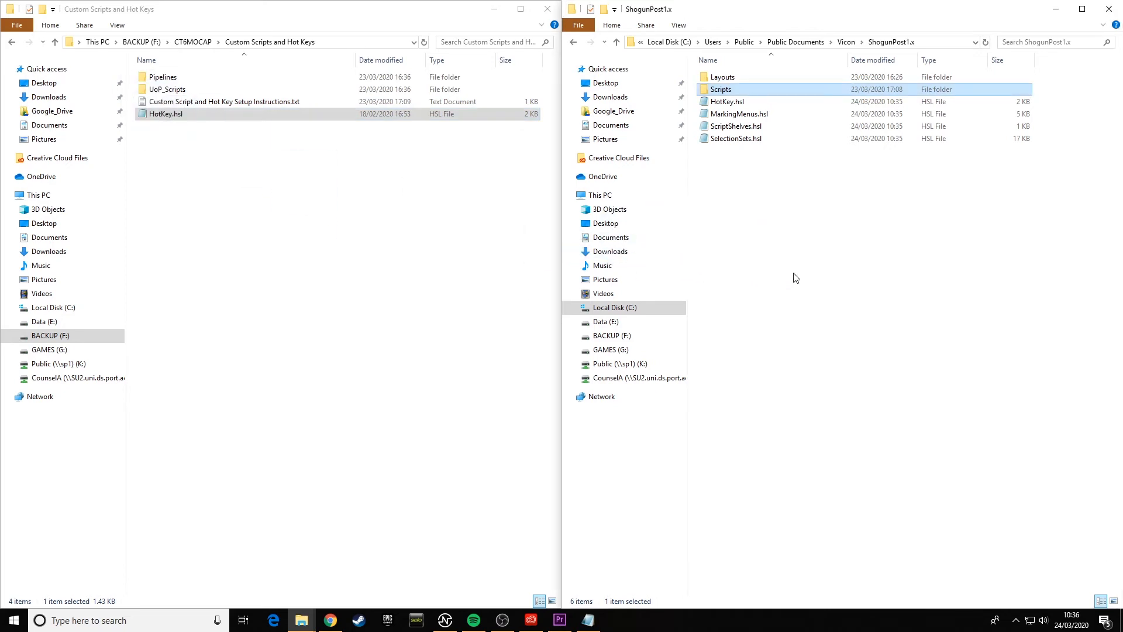
{"action": "left_click", "coordinate": [508, 224]}
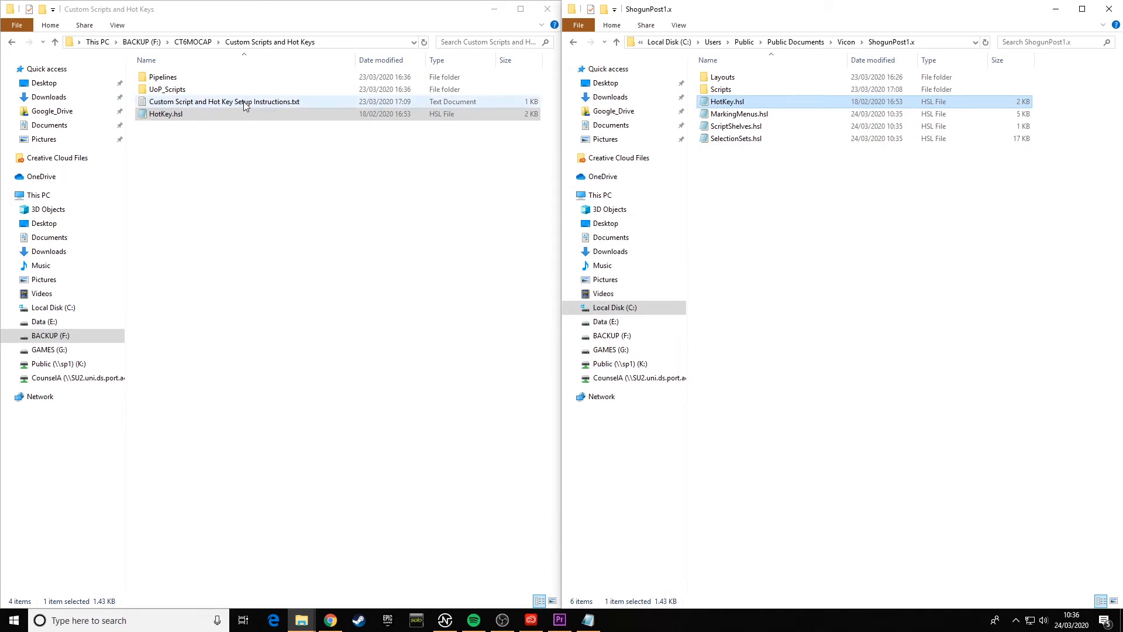
Step: Review the instructions' note about replacing the existing file, and minimise Notepad and both File Explorer windows
{"action": "left_click", "coordinate": [588, 620]}
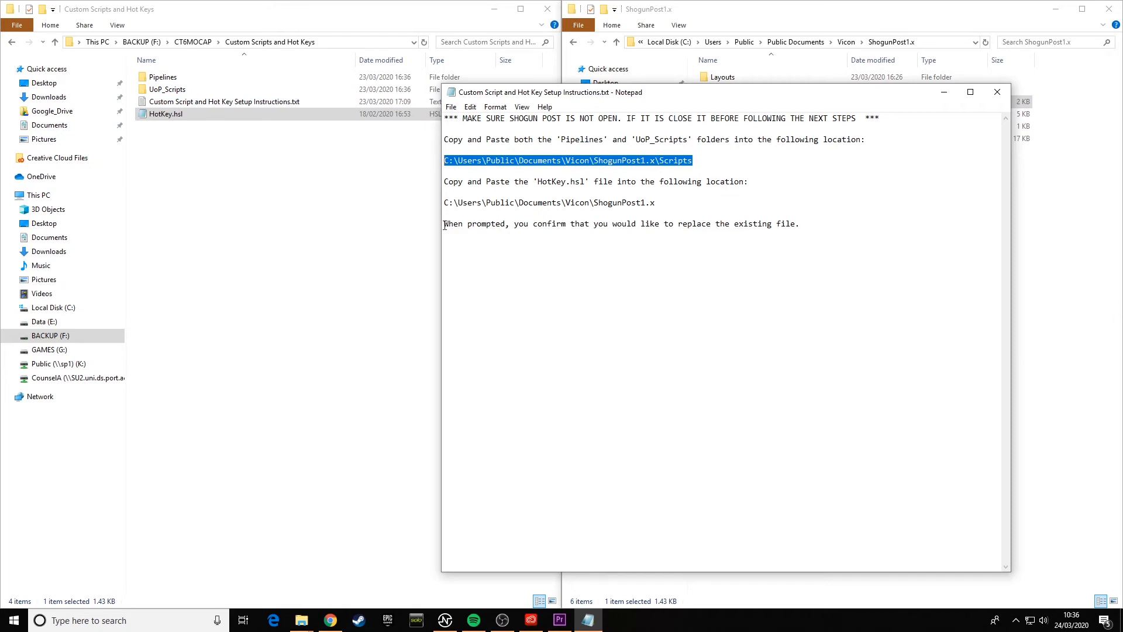
{"action": "left_click_drag", "start_coordinate": [444, 225], "coordinate": [799, 232]}
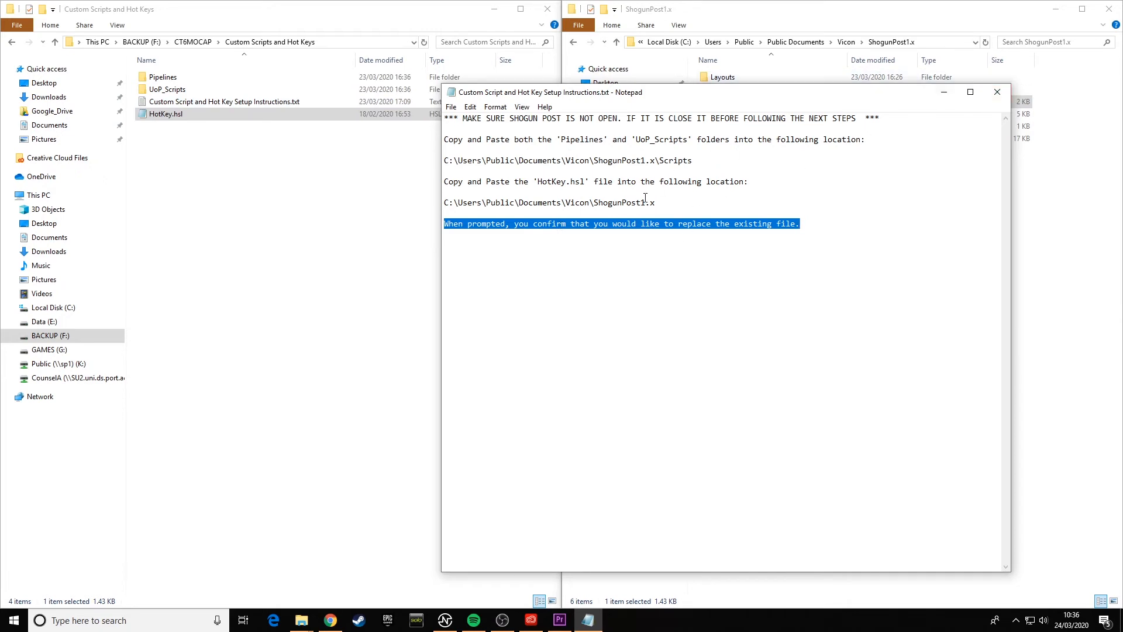
{"action": "left_click", "coordinate": [945, 95]}
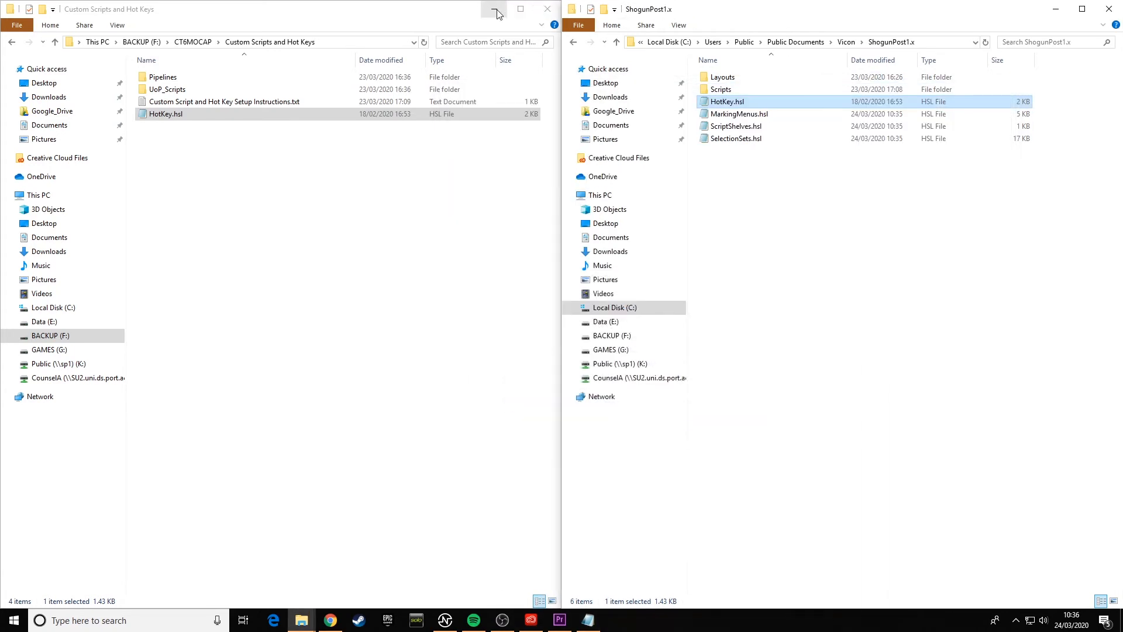
{"action": "left_click", "coordinate": [495, 9]}
{"action": "left_click", "coordinate": [1056, 10]}
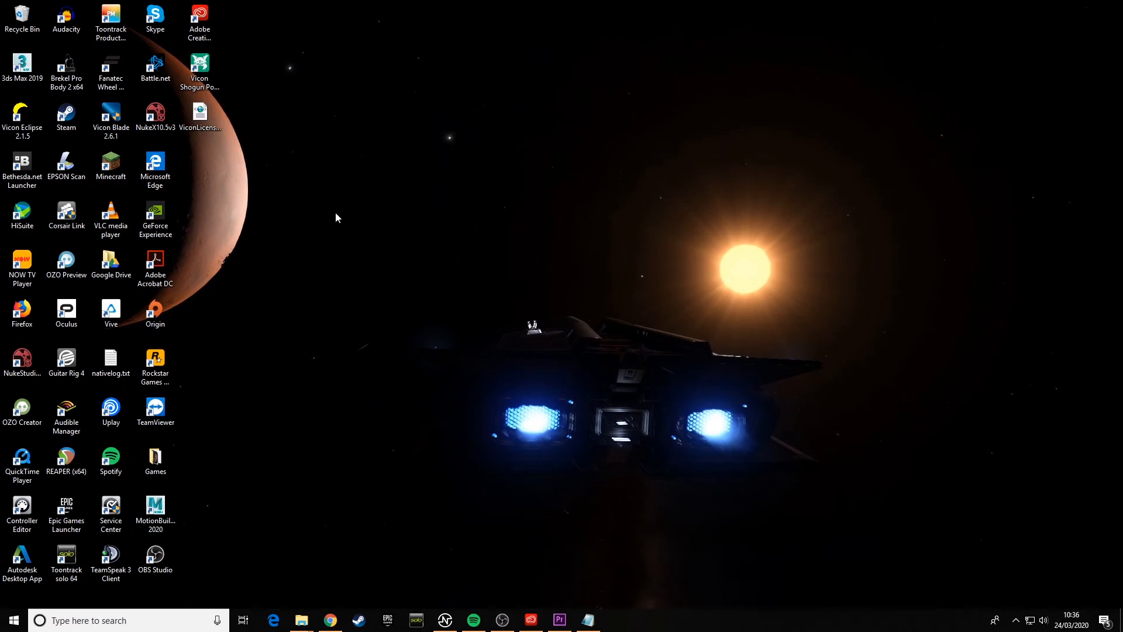
Step: Launch Vicon Shogun Post from the desktop and close its Pipelines and Processing panels
{"action": "left_click", "coordinate": [199, 65]}
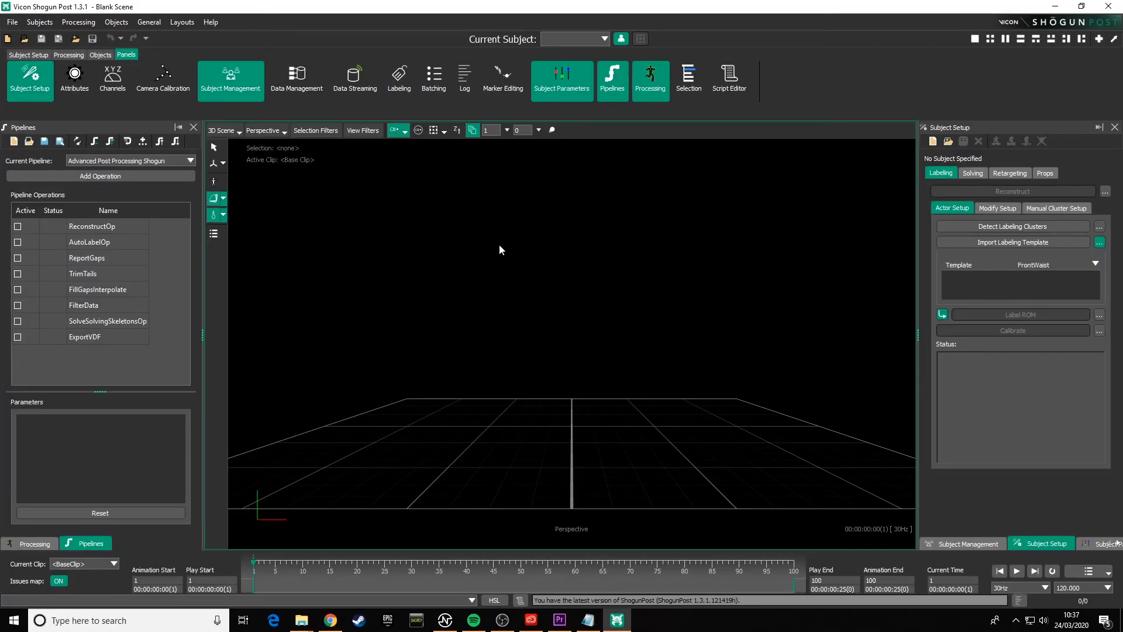
{"action": "left_click", "coordinate": [194, 127]}
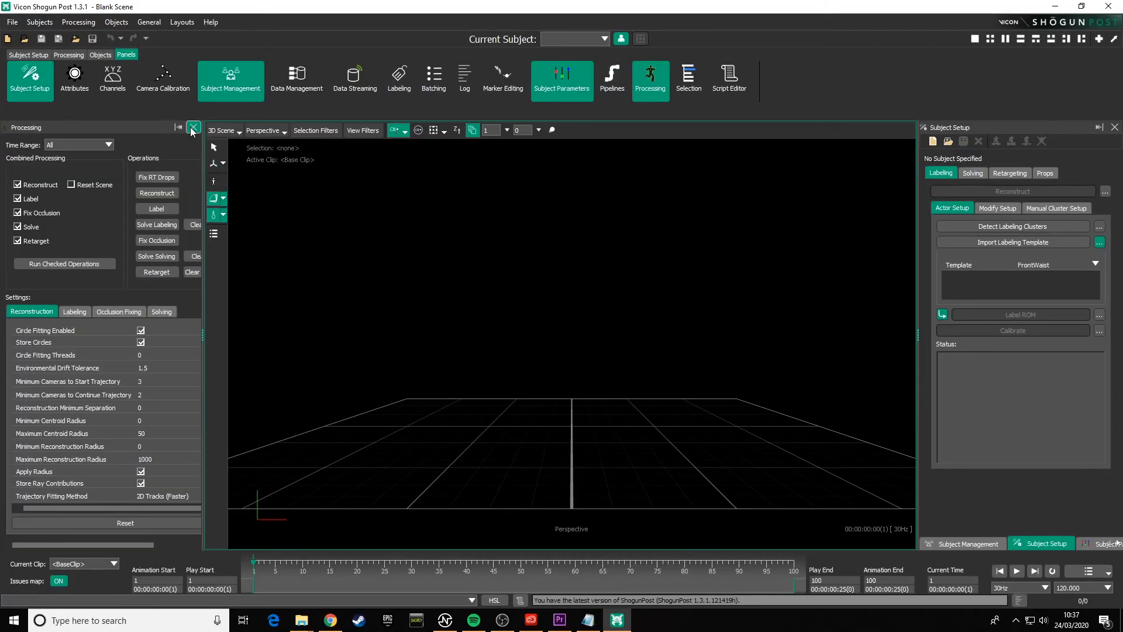
{"action": "left_click", "coordinate": [194, 127]}
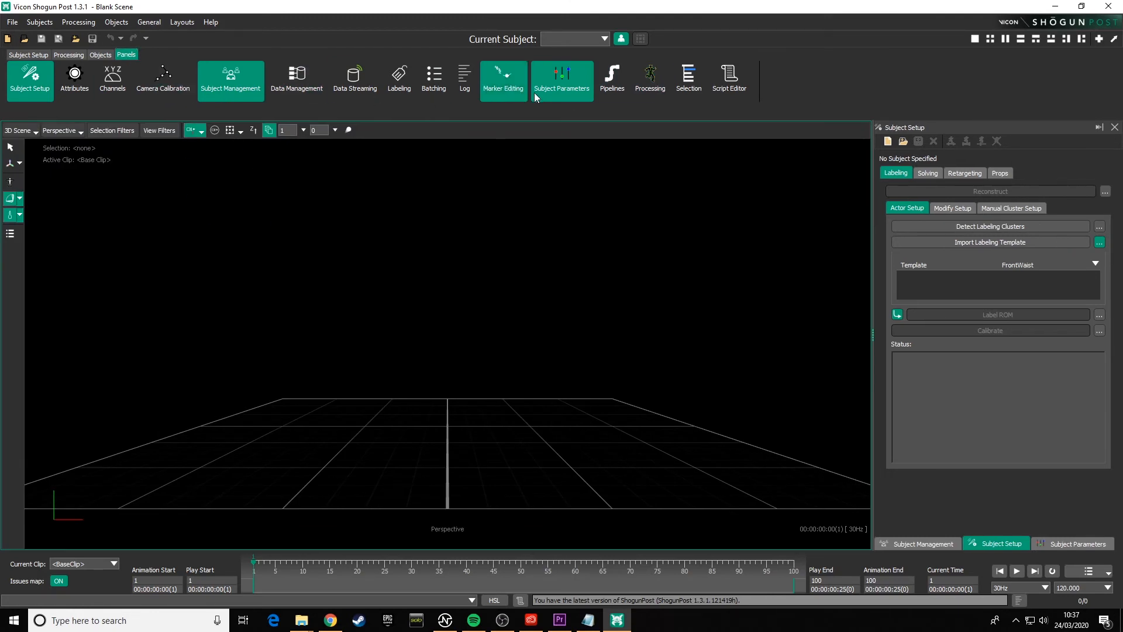
Step: Reopen the Pipelines panel and examine the available pipelines for the UoP entries, keeping Advanced Post Processing Shogun selected
{"action": "left_click", "coordinate": [613, 82]}
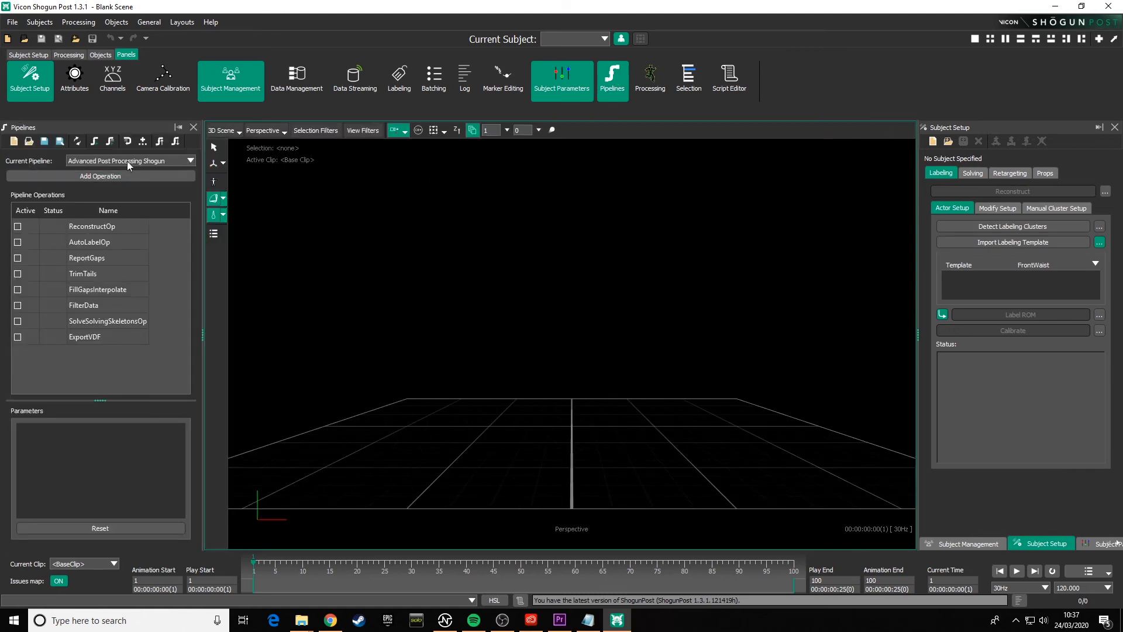
{"action": "left_click", "coordinate": [191, 163]}
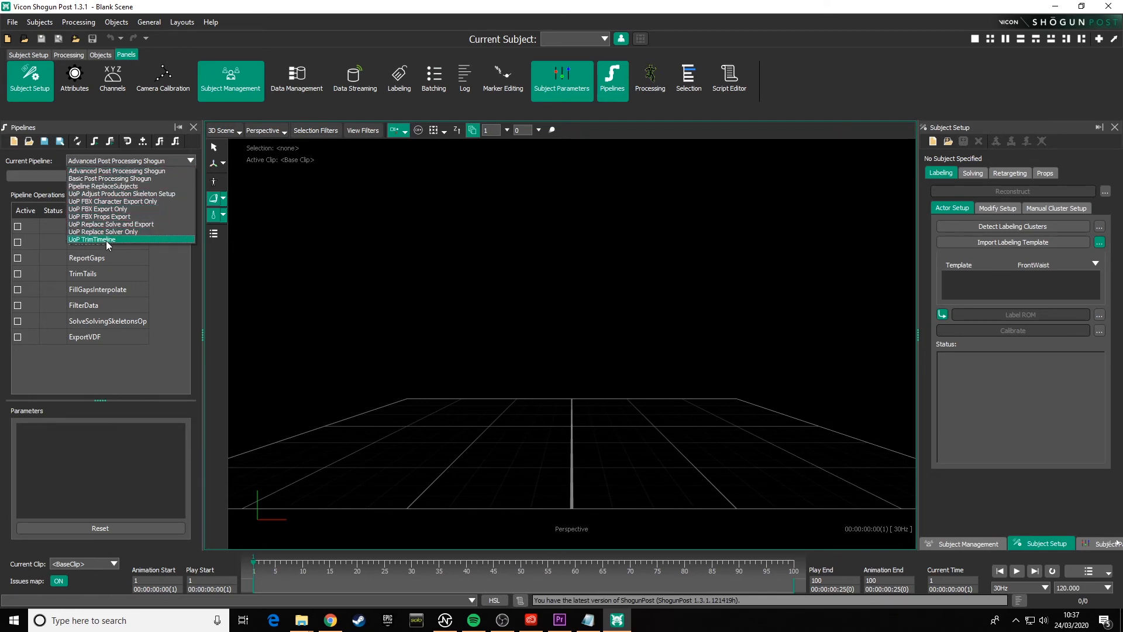
{"action": "left_click", "coordinate": [397, 10]}
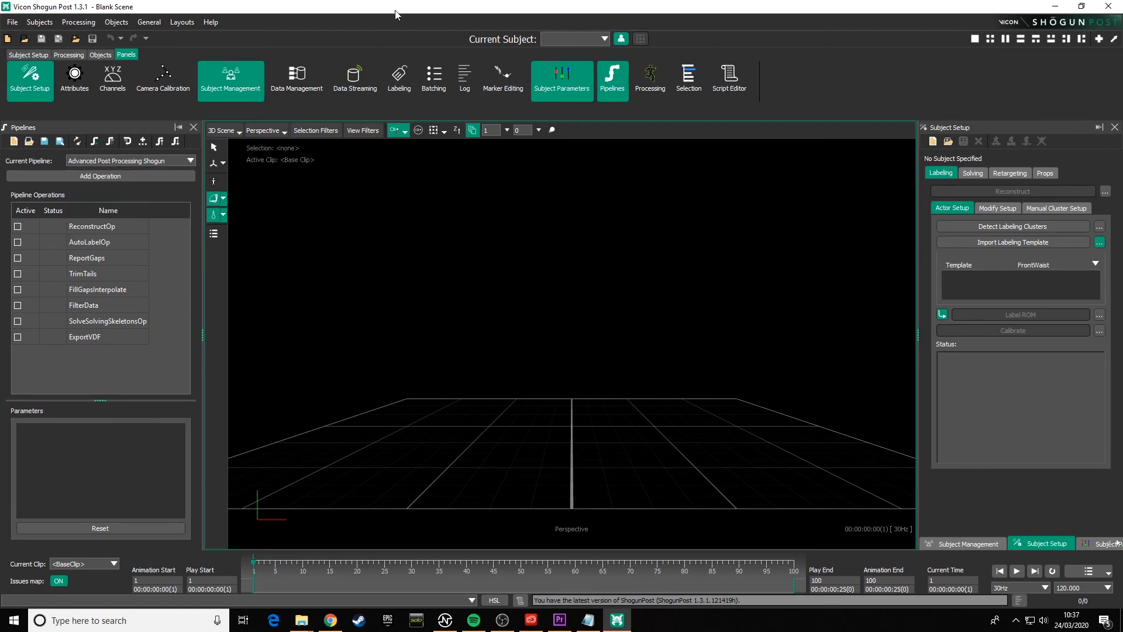
Step: Show only hot keyed commands in the Hot Keys preferences and examine UoP_CutKeysRangesPrimaryOnly and the UoP rigid fill entry below it
{"action": "left_click", "coordinate": [152, 24]}
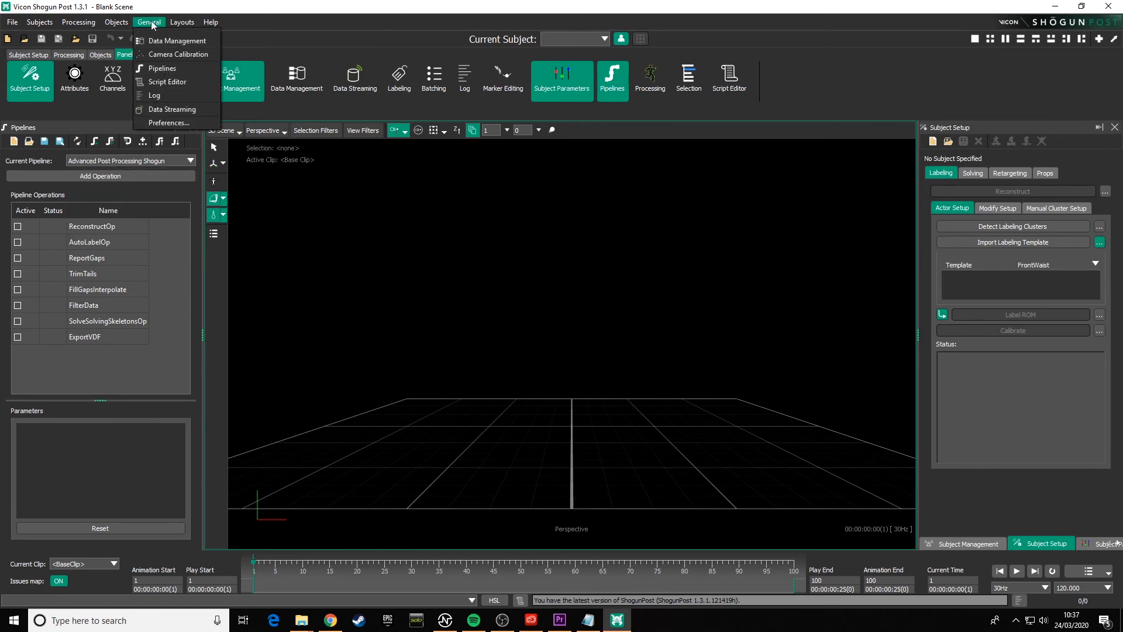
{"action": "left_click", "coordinate": [178, 124]}
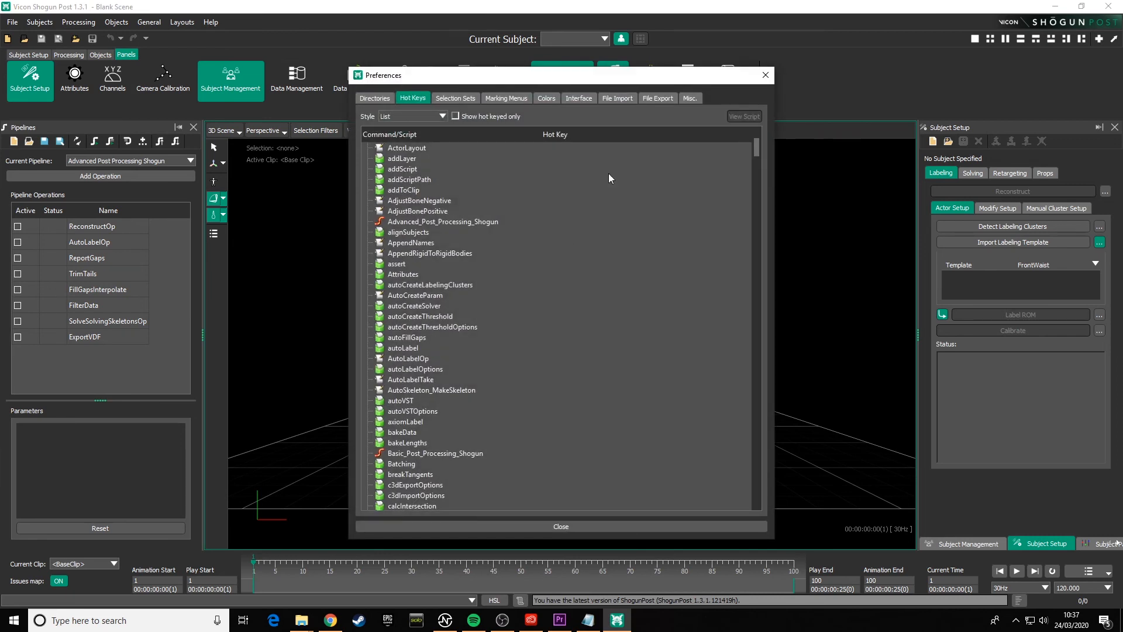
{"action": "left_click", "coordinate": [455, 115]}
{"action": "scroll", "coordinate": [507, 281], "scroll_direction": "down", "scroll_amount": 2}
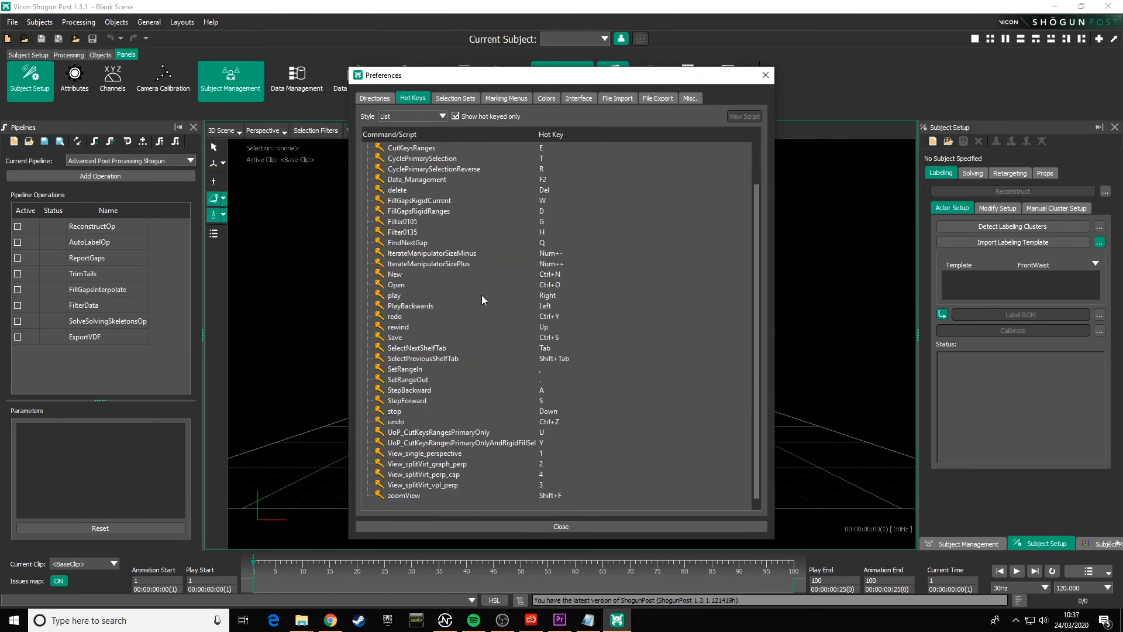
{"action": "left_click", "coordinate": [447, 432]}
{"action": "left_click", "coordinate": [456, 444]}
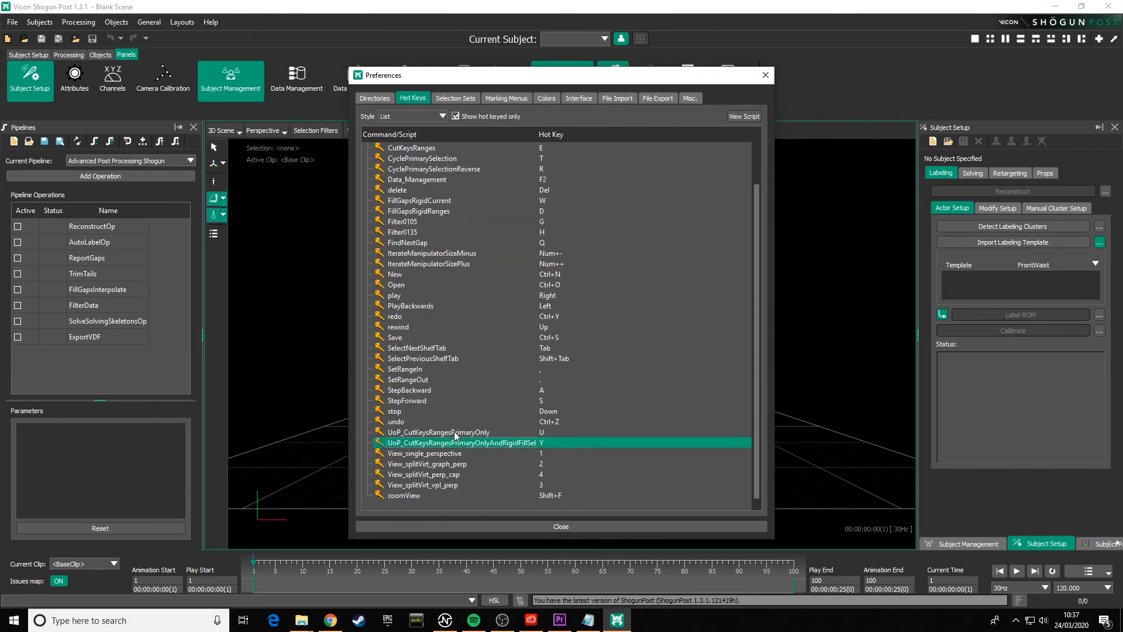
{"action": "left_click", "coordinate": [456, 433]}
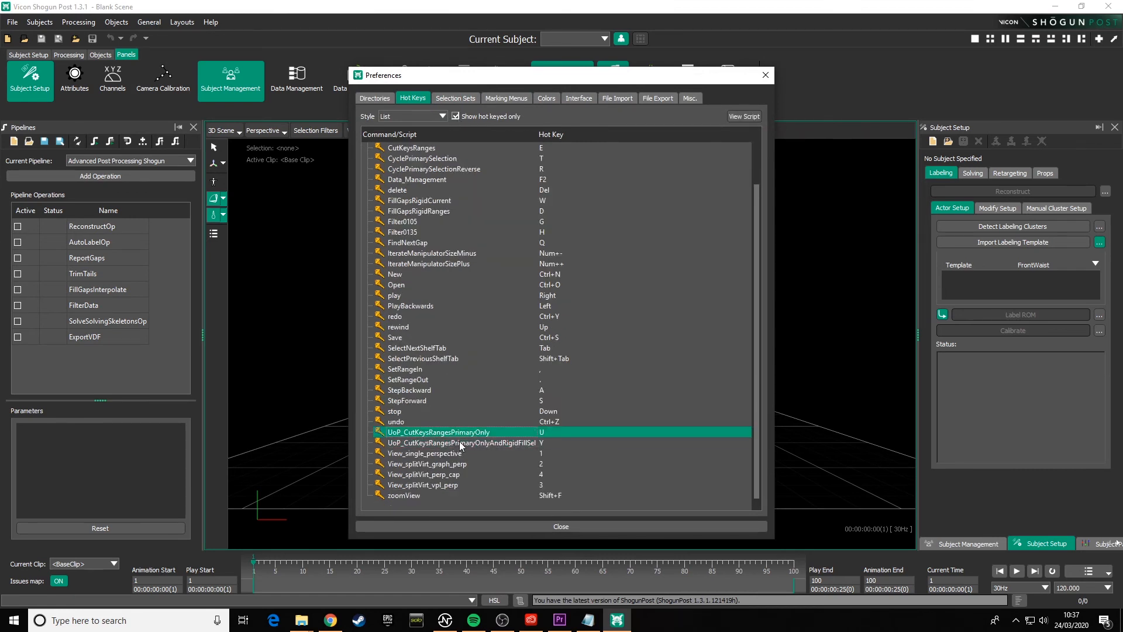
{"action": "left_click", "coordinate": [460, 443]}
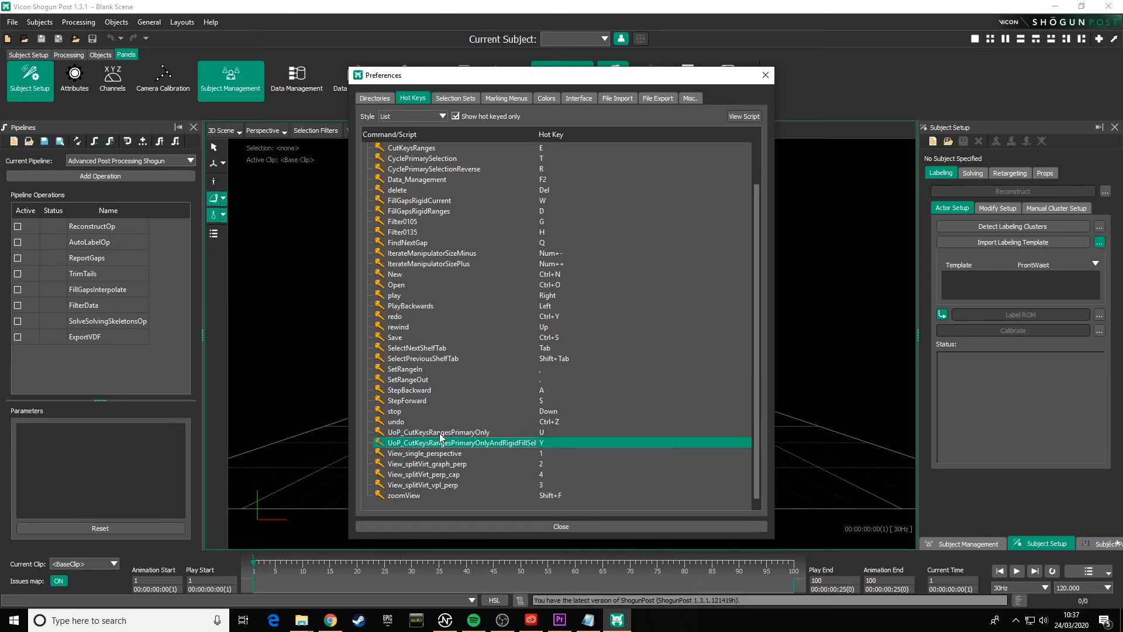
{"action": "left_click", "coordinate": [478, 433]}
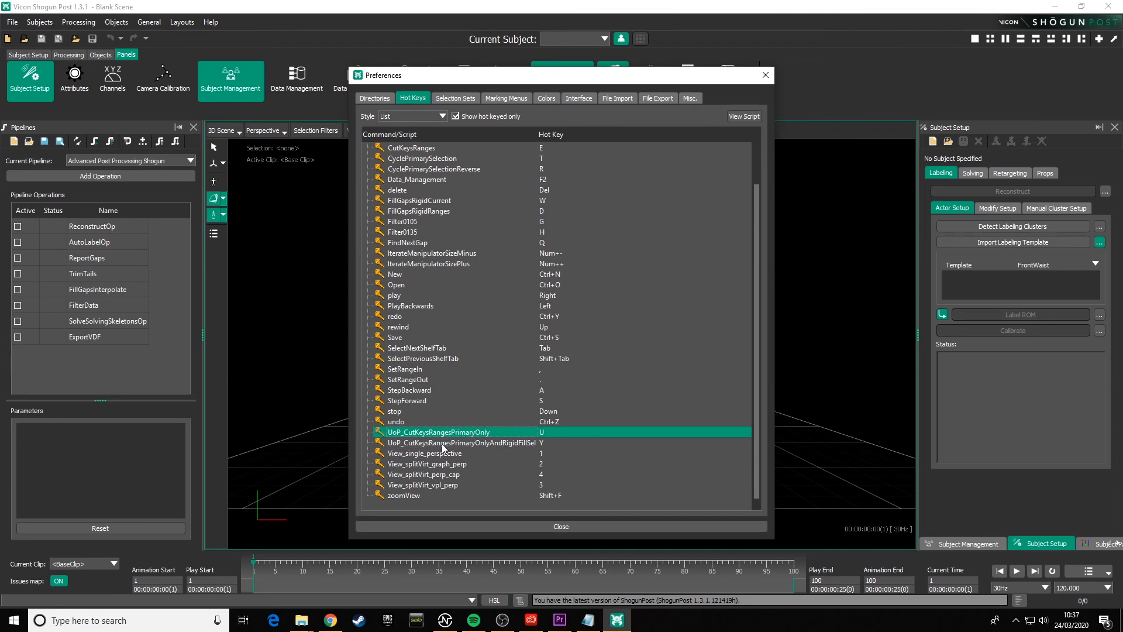
Step: Compare the hot keys assigned to UoP_CutKeysRangesPrimaryOnlyAndRigidFillSel and the standard CutKeysRanges command, and close the preferences
{"action": "left_click", "coordinate": [529, 443]}
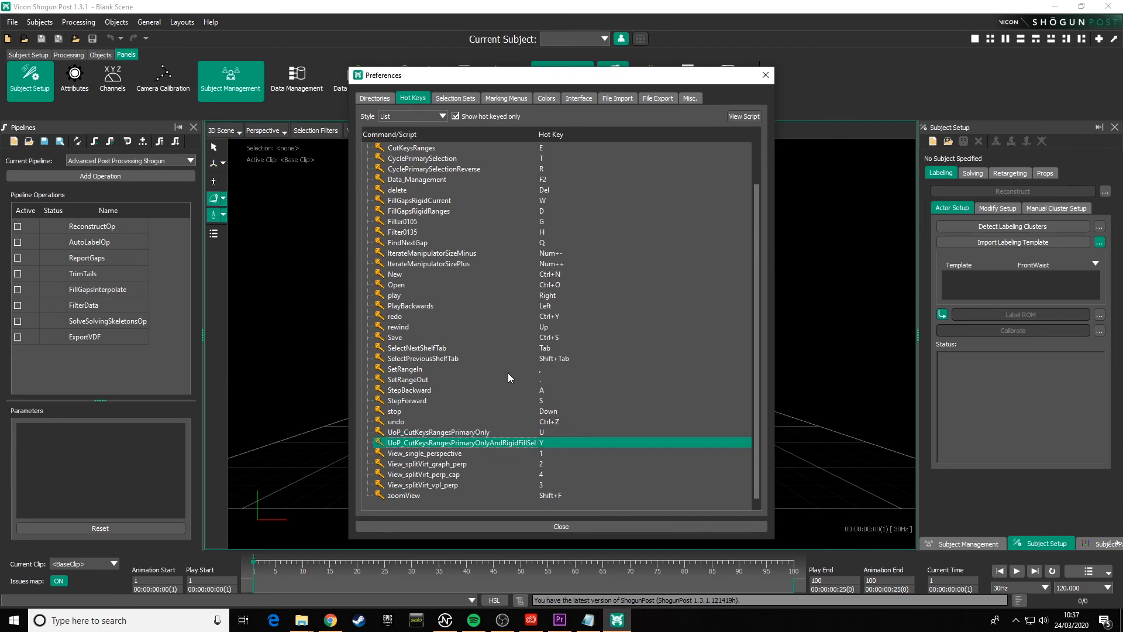
{"action": "scroll", "coordinate": [490, 372], "scroll_direction": "up", "scroll_amount": 2}
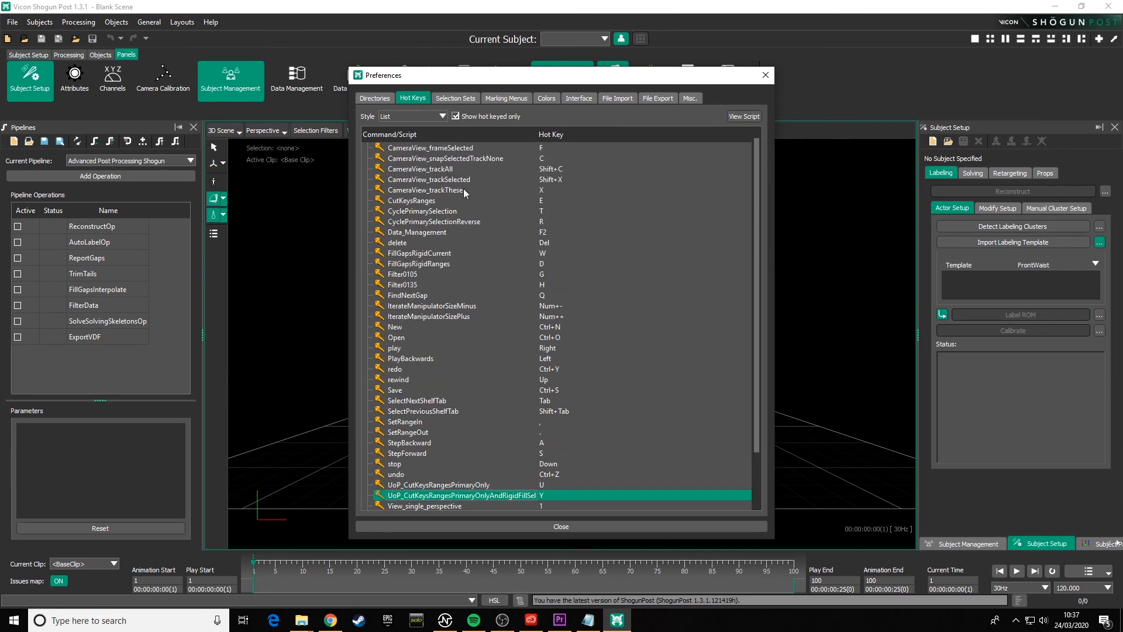
{"action": "left_click", "coordinate": [431, 202]}
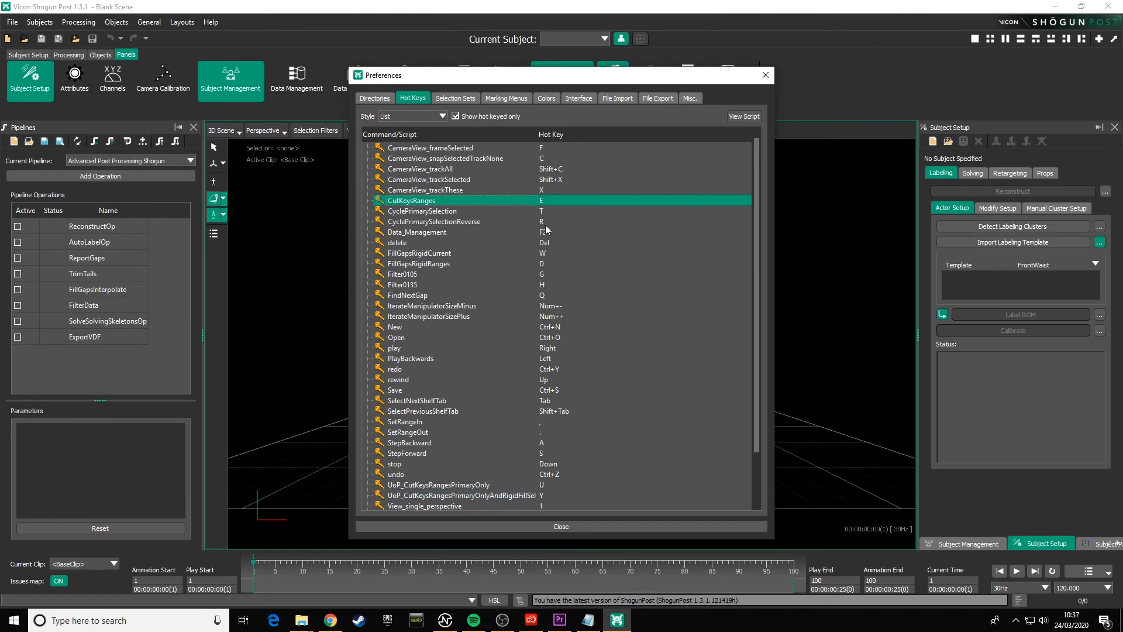
{"action": "scroll", "coordinate": [488, 265], "scroll_direction": "down", "scroll_amount": 2}
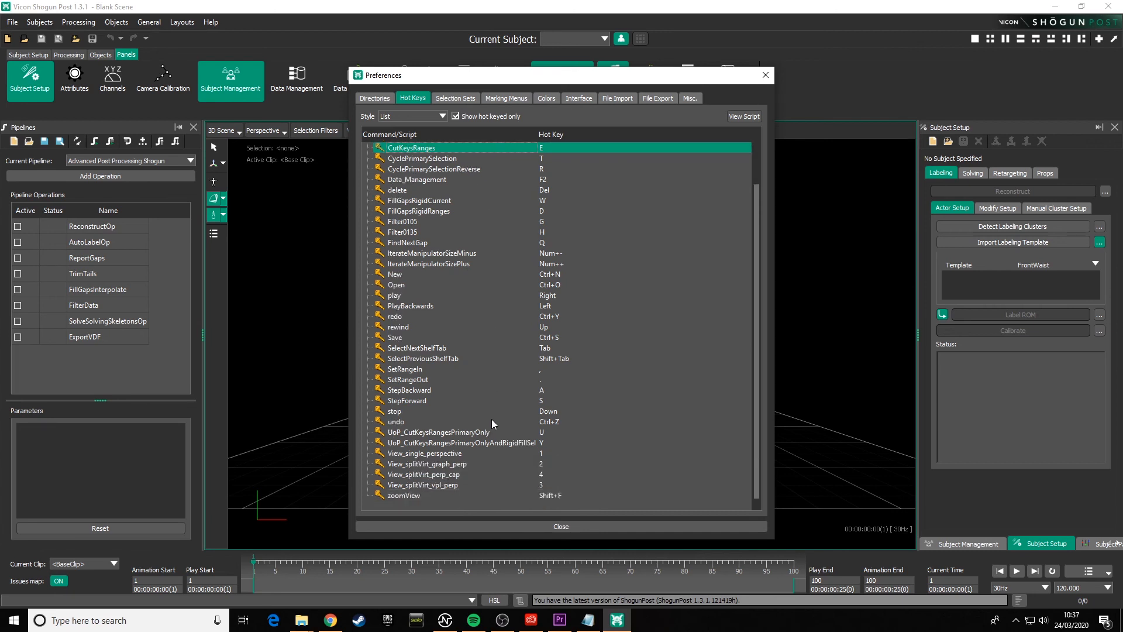
{"action": "left_click", "coordinate": [581, 529]}
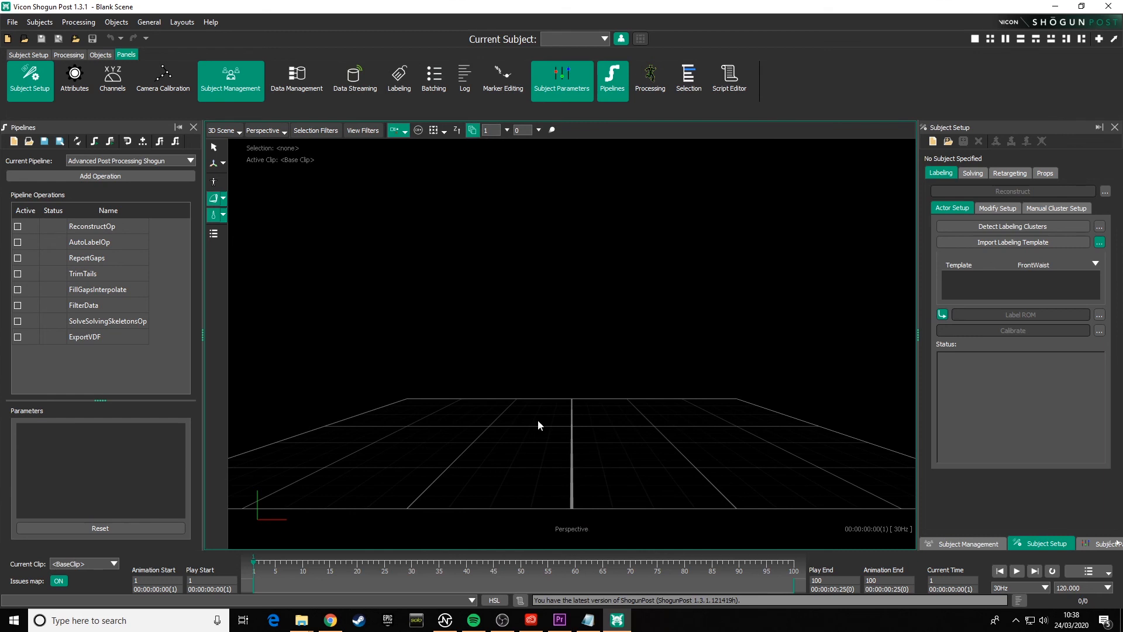
{"action": "left_click_drag", "start_coordinate": [538, 421], "coordinate": [588, 363], "text": "alt"}
{"action": "right_click_drag", "start_coordinate": [588, 362], "coordinate": [597, 450], "text": "alt"}
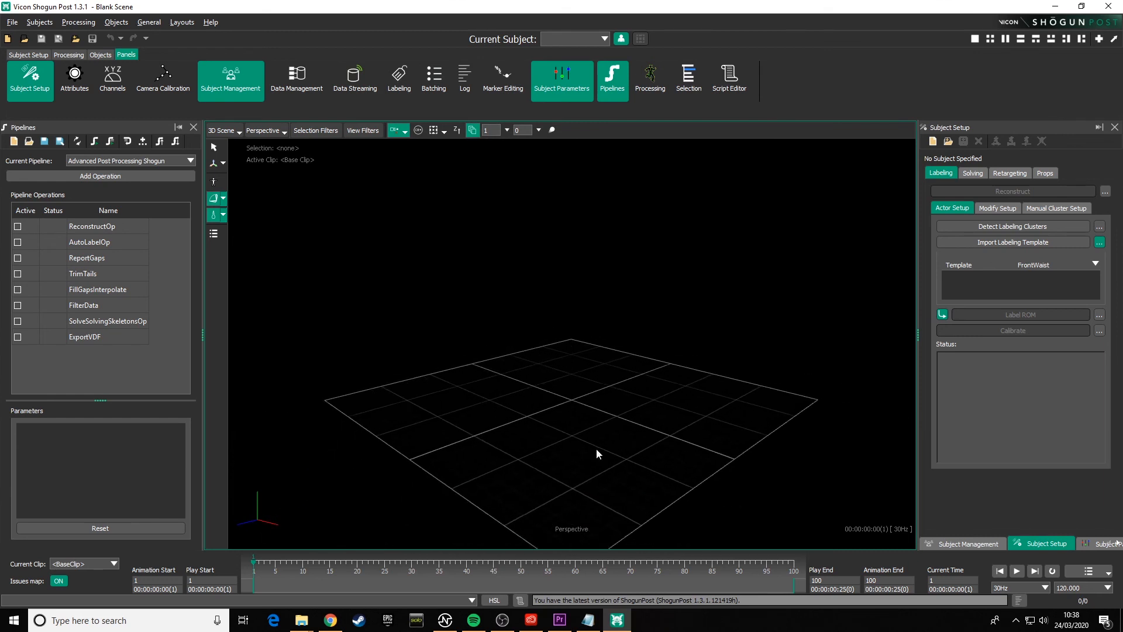
{"action": "middle_click_drag", "start_coordinate": [601, 405], "coordinate": [599, 393], "text": "alt"}
{"action": "left_click_drag", "start_coordinate": [600, 397], "coordinate": [523, 384], "text": "alt"}
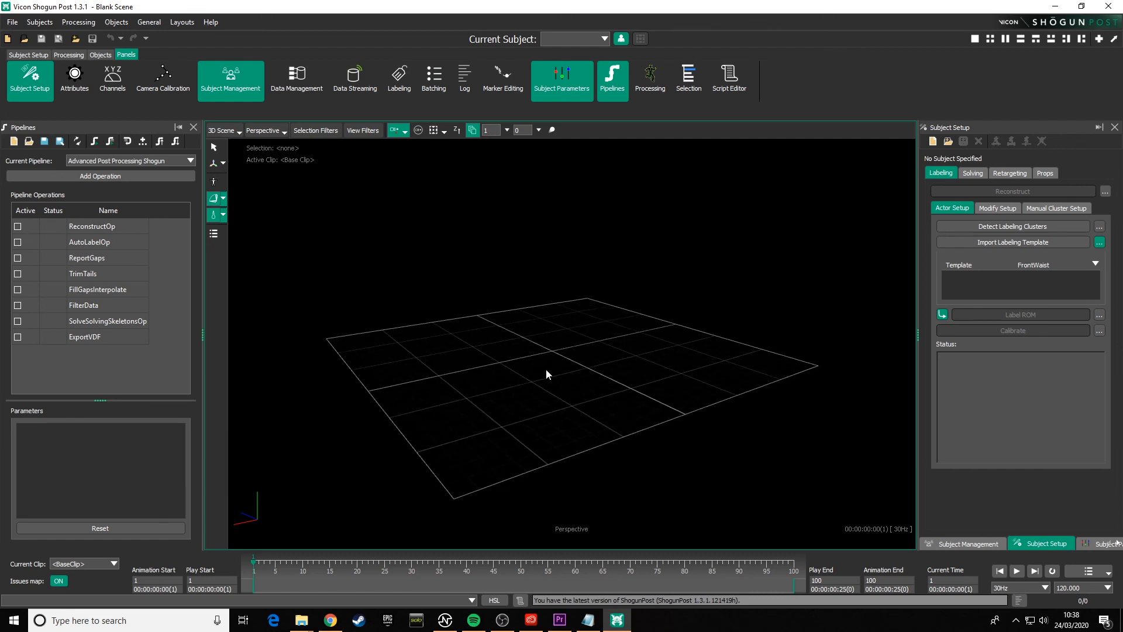
{"action": "left_click_drag", "start_coordinate": [547, 371], "coordinate": [454, 372], "text": "alt"}
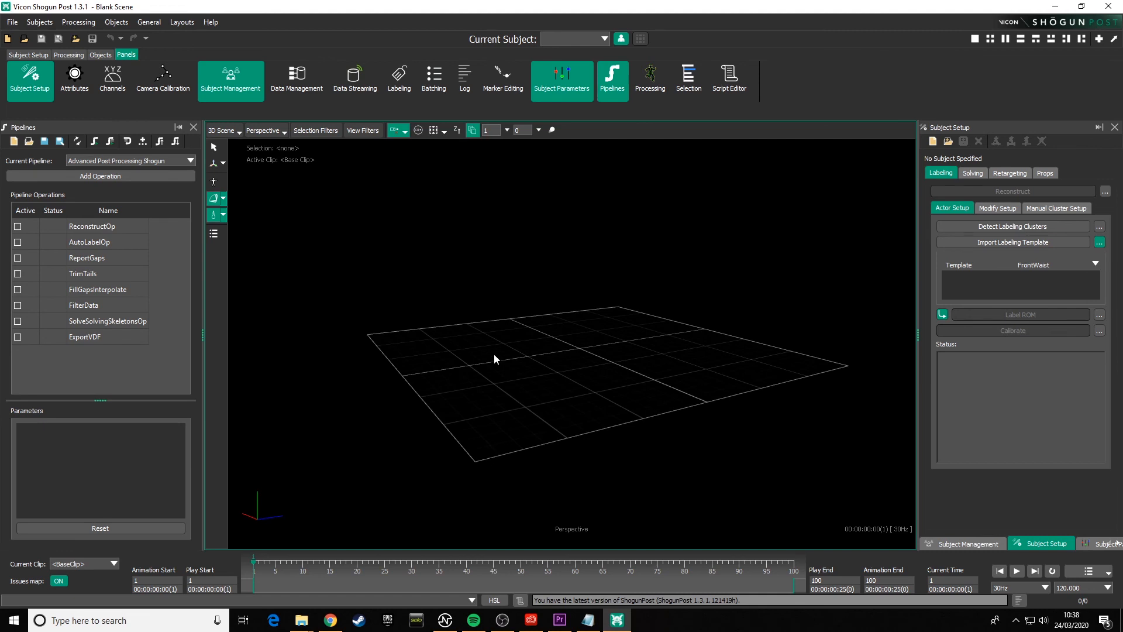
{"action": "left_click_drag", "start_coordinate": [556, 323], "coordinate": [548, 332], "text": "alt"}
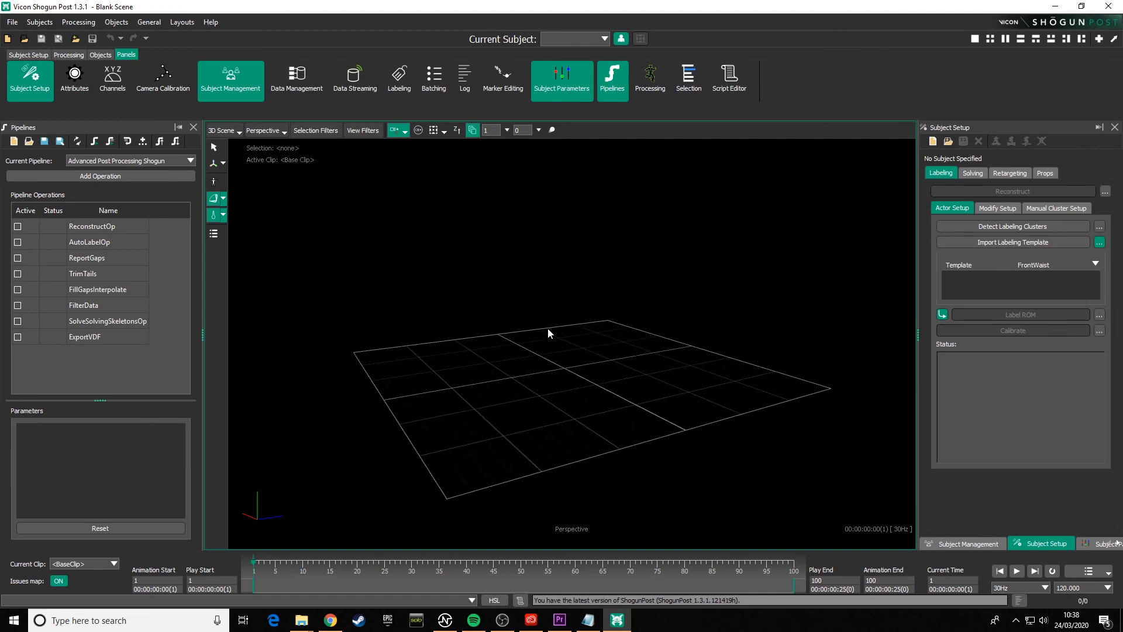